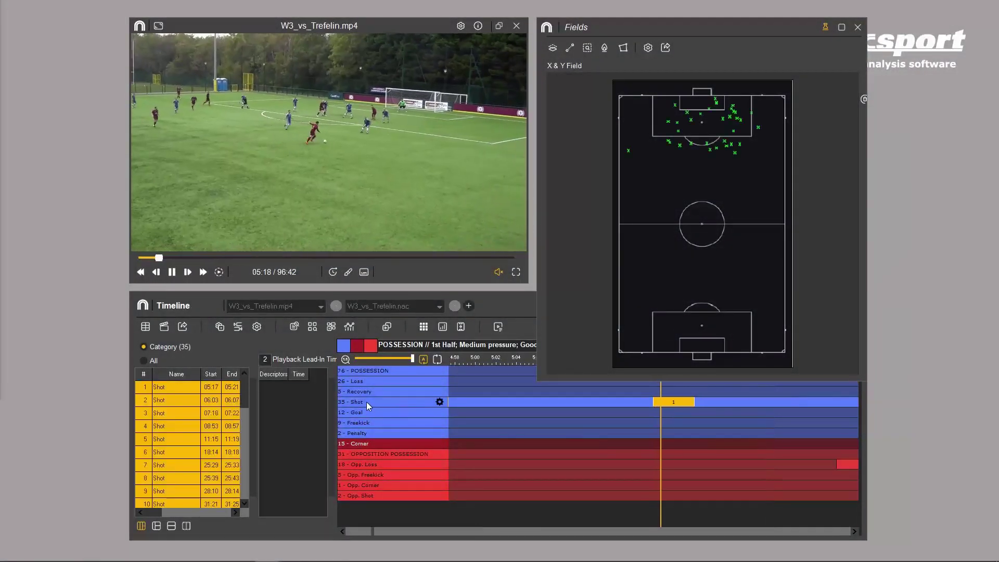
- Pause the video, search the field by area, and play the freekicks and shots found
key("space")
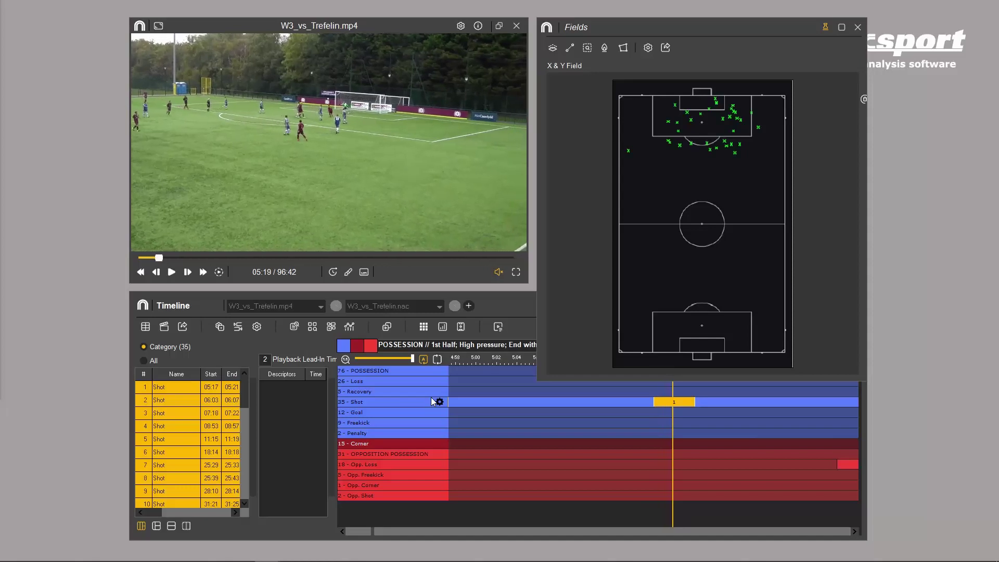
mouse_move(671, 142)
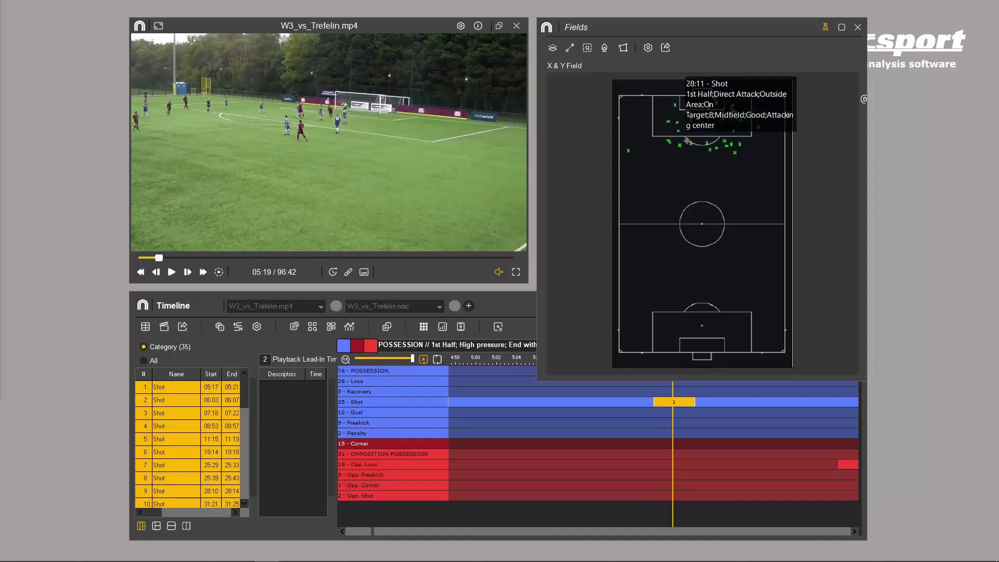
left_click(588, 47)
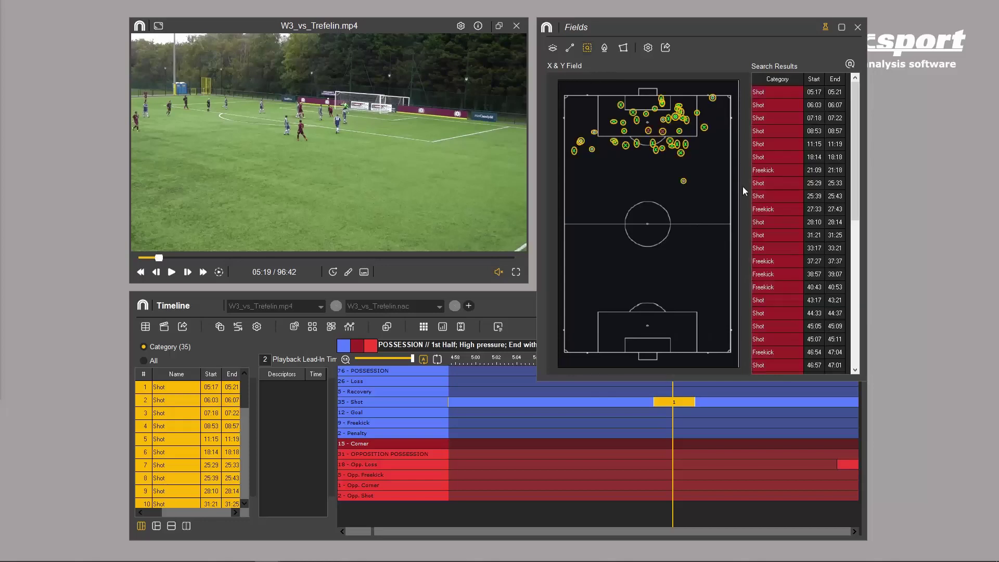
left_click(763, 169)
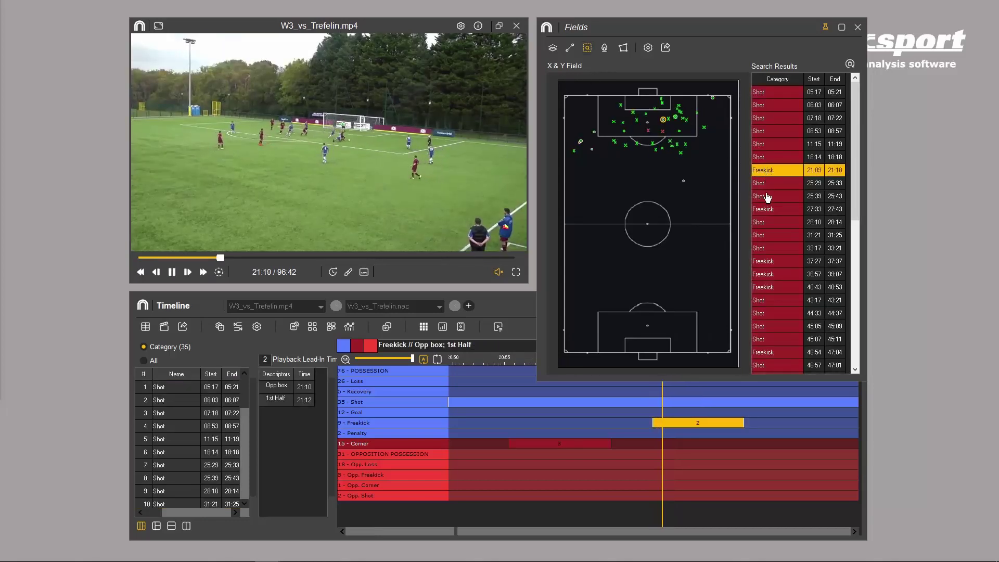
left_click(768, 197)
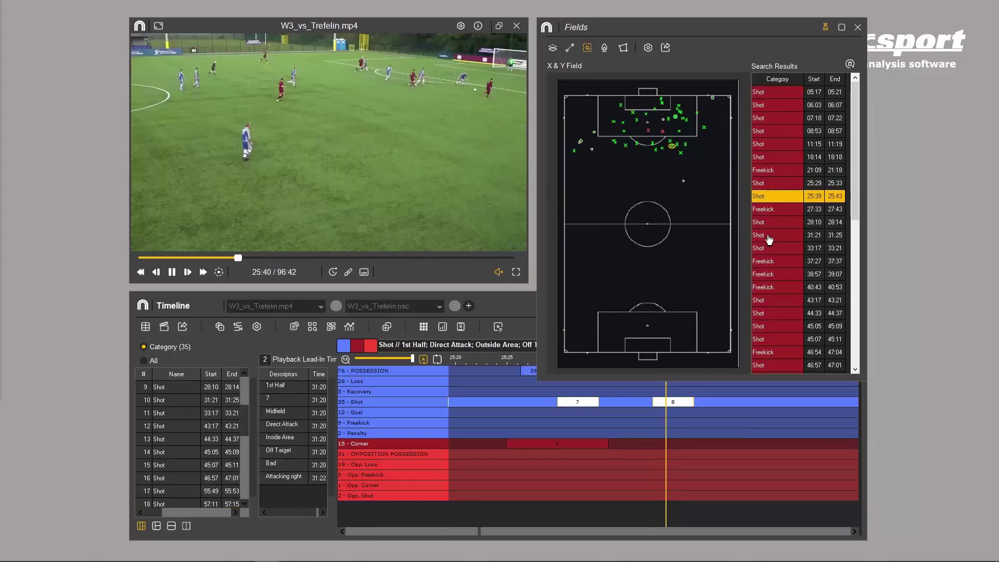
left_click(769, 237)
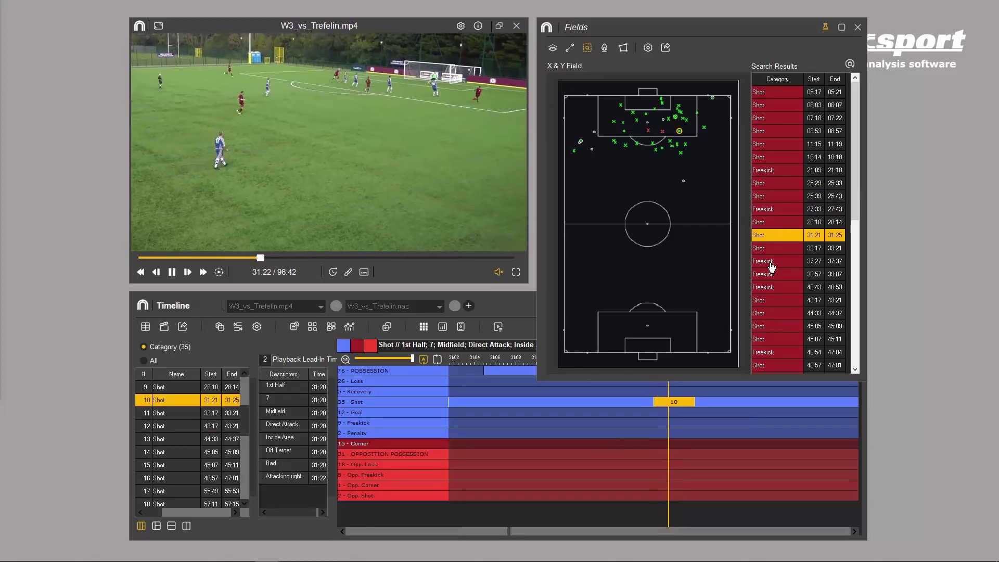
left_click(772, 264)
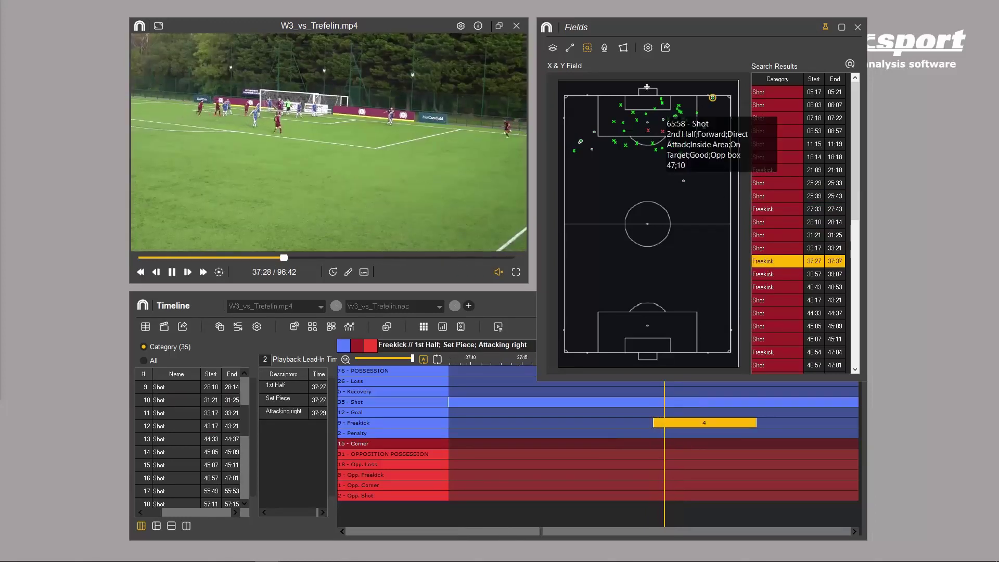
- Show per-zone shot counts, turn all clips into a heat map, and outline the shot surface area
left_click(670, 141)
left_click(553, 48)
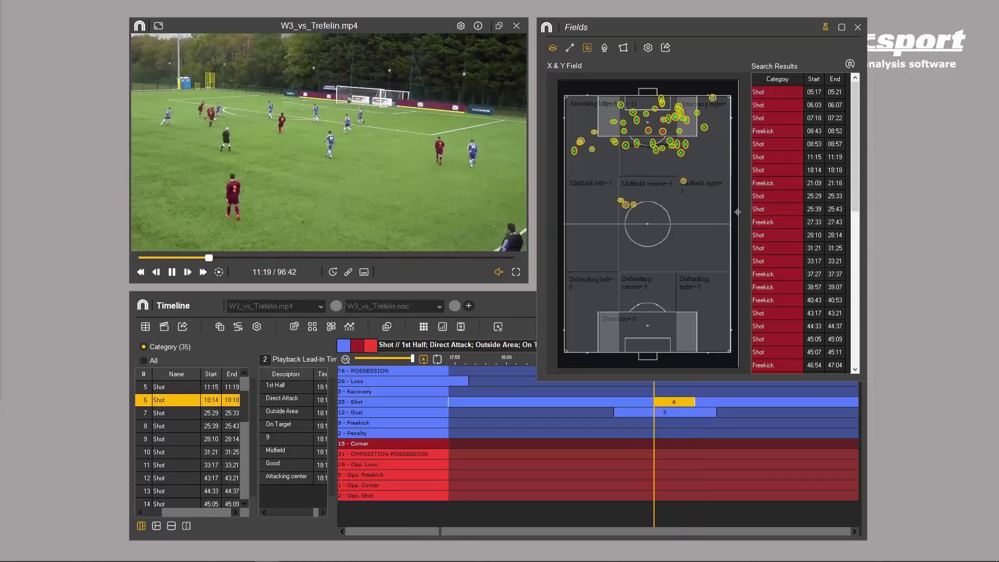
left_click(605, 48)
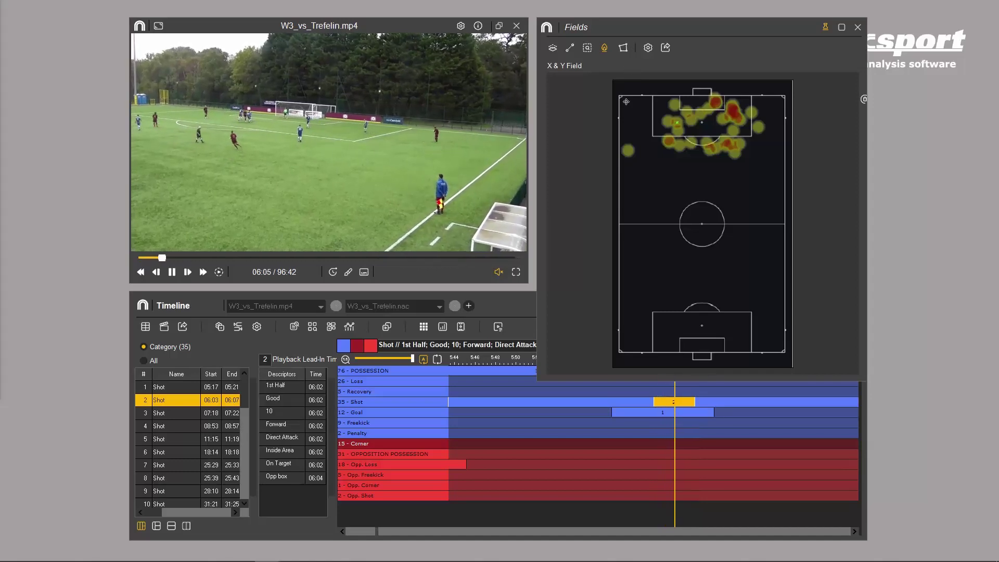
key("ctrl+a")
left_click(676, 122)
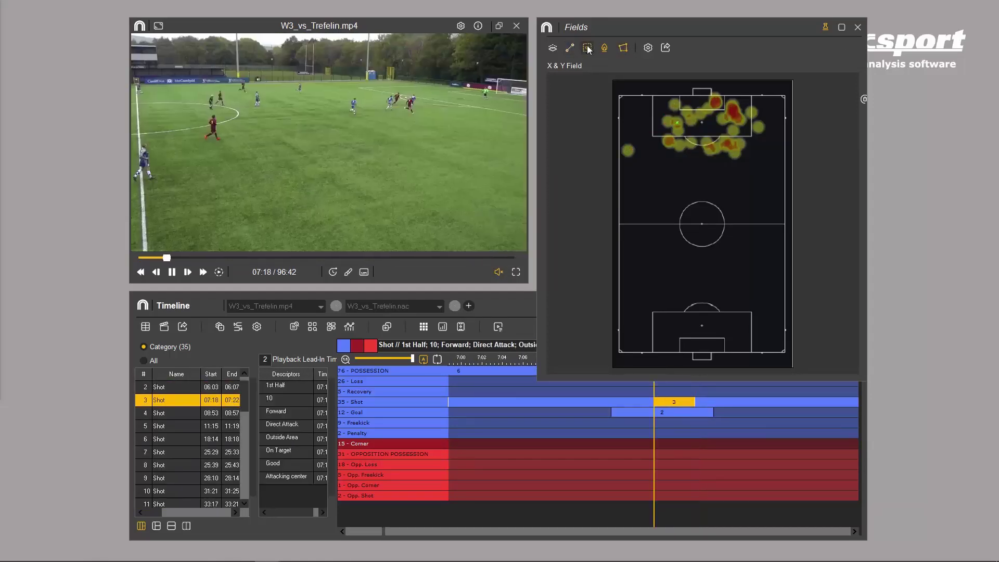
left_click(588, 48)
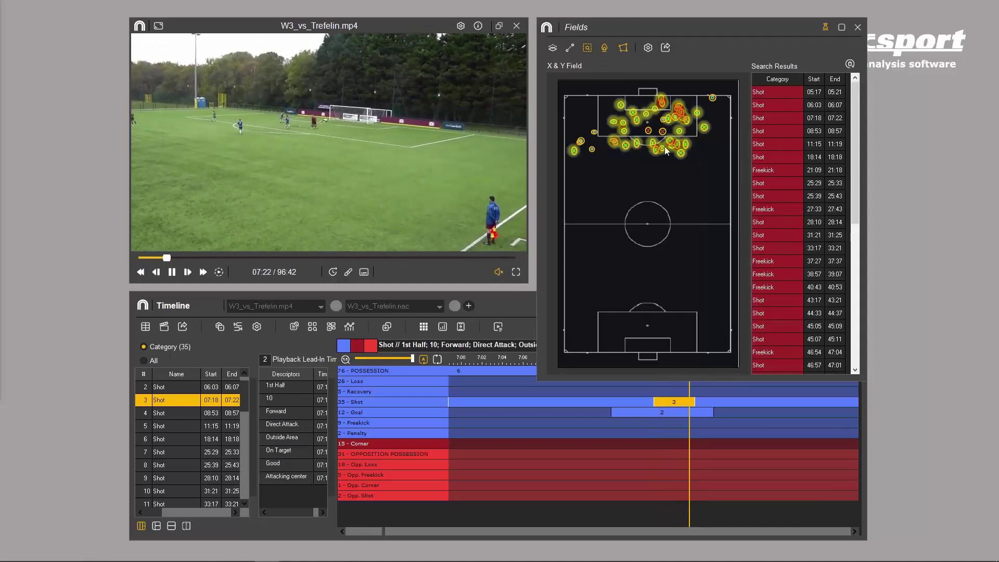
- Open the presentation options and load the example presentation
left_click(499, 327)
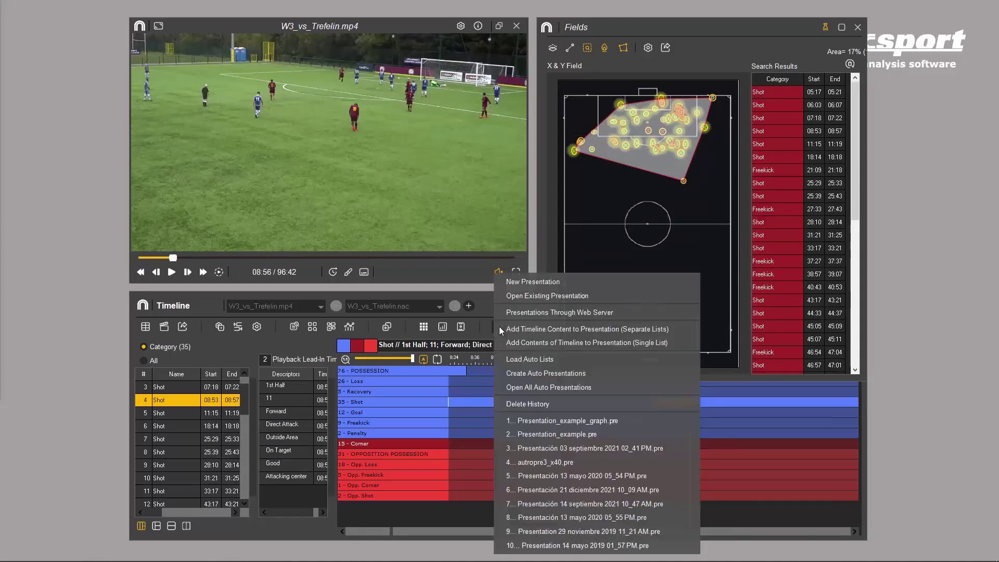
left_click(513, 312)
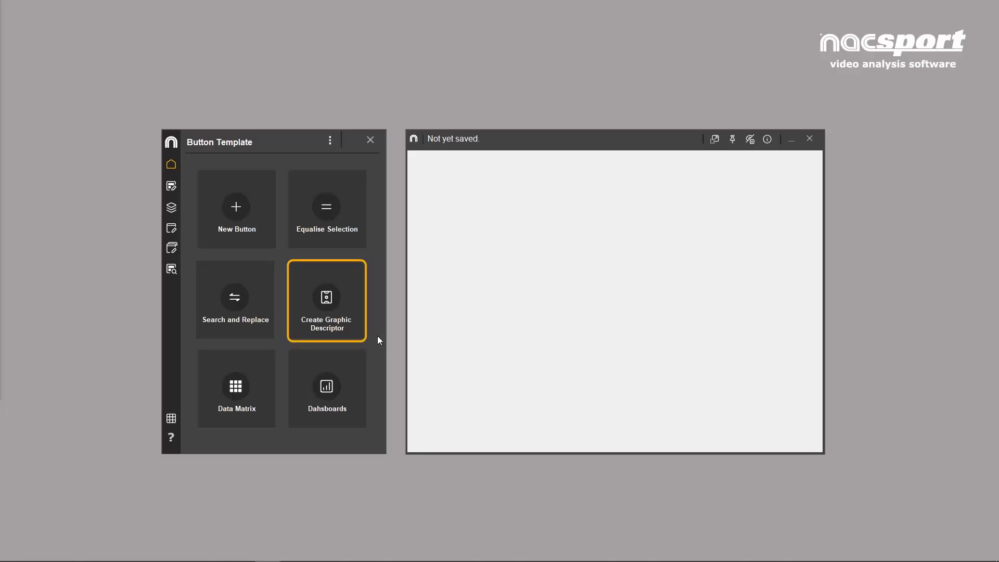
- Create a new graphic descriptor using NS_camp_soccer_BL_V.jpg as its background image
left_click(345, 306)
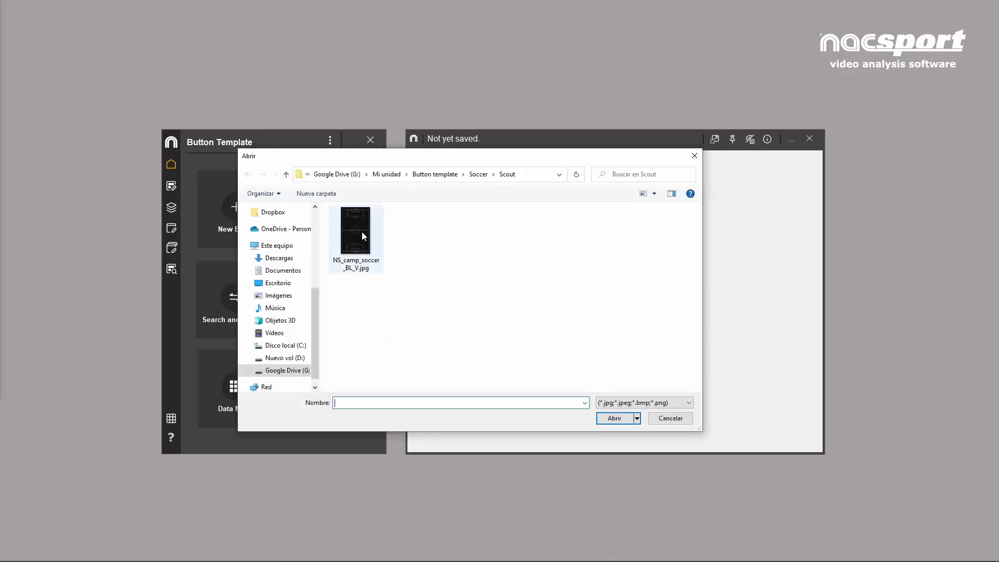
left_click(362, 233)
double_click(362, 235)
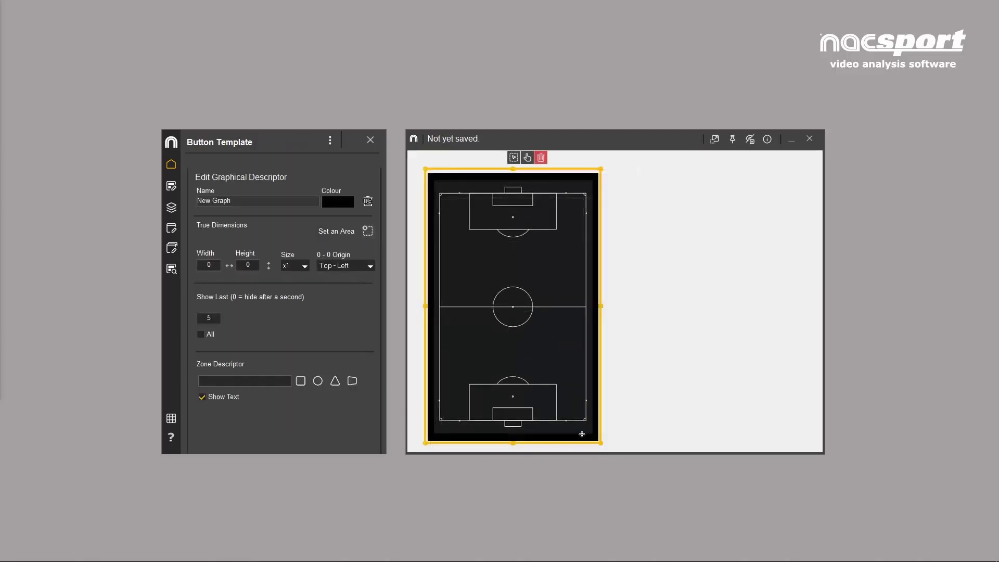
left_click(196, 201)
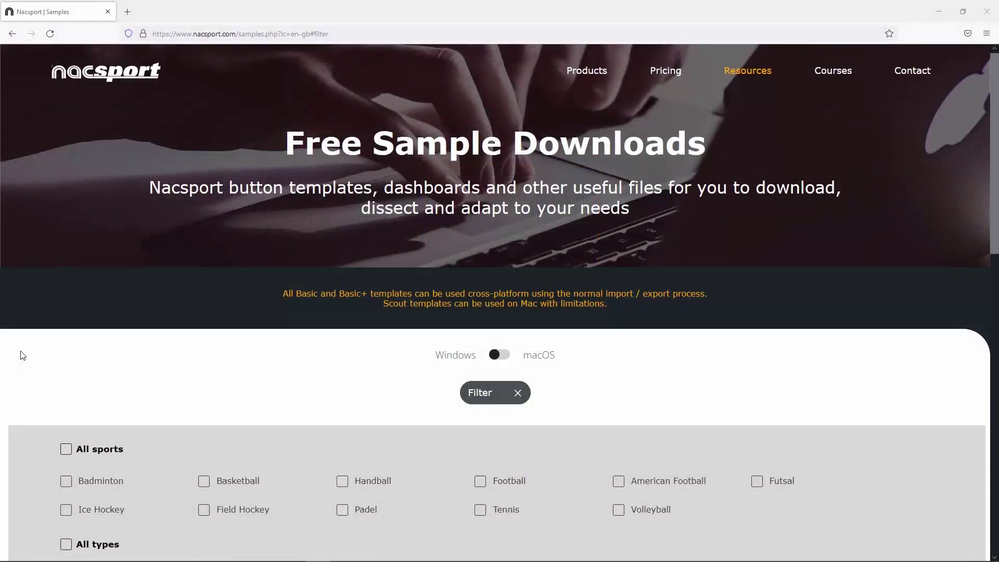
- Browse the Graphic Descriptors samples, then resize the pitch image frame in the descriptor
scroll(23, 356, "down", 6)
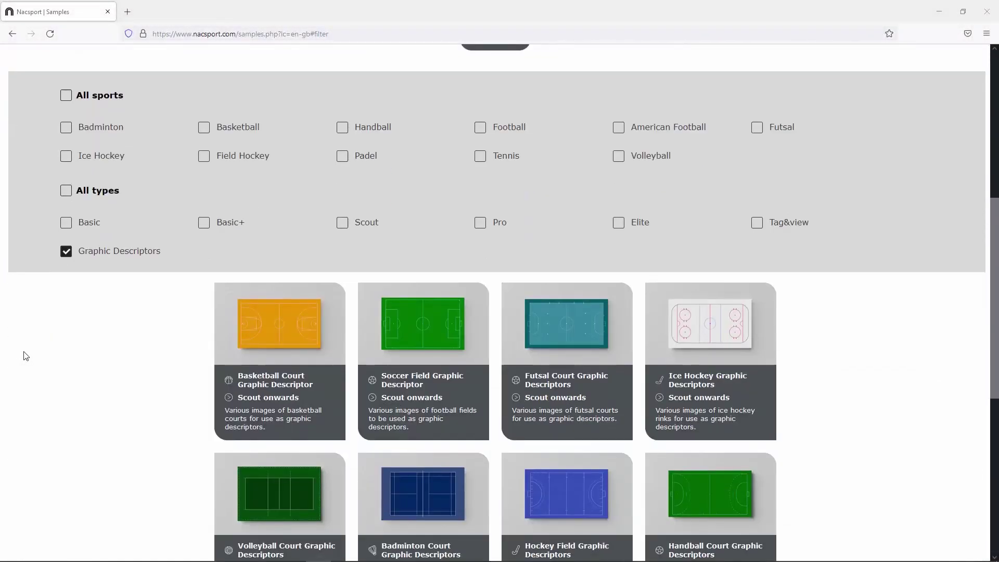
mouse_move(272, 343)
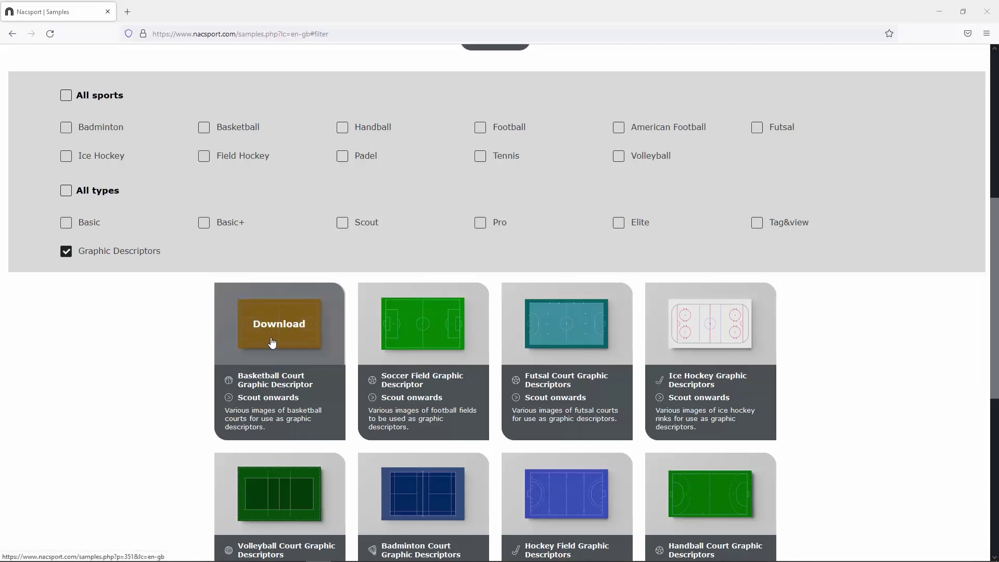
mouse_move(422, 343)
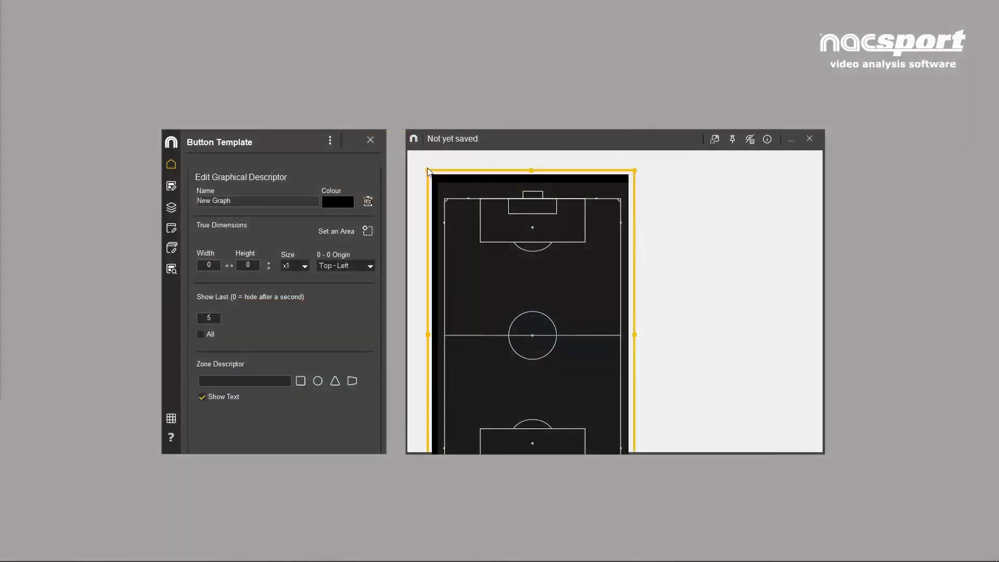
left_click_drag(420, 167, 601, 444)
left_click(546, 343)
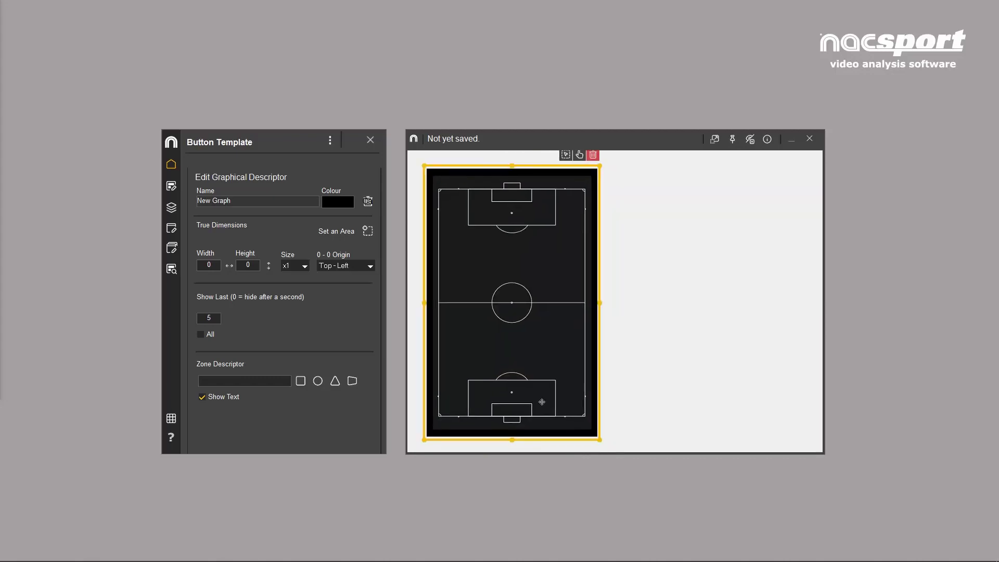
- Rename the descriptor from New Graph to Soccer_field
left_click_drag(286, 201, 197, 201)
key("BackSpace")
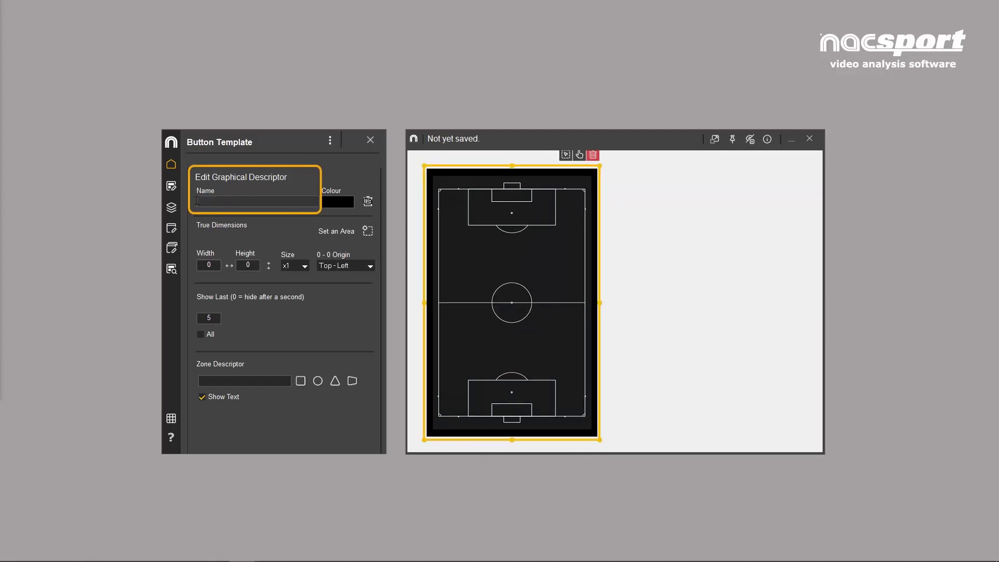
type("Soccer_field")
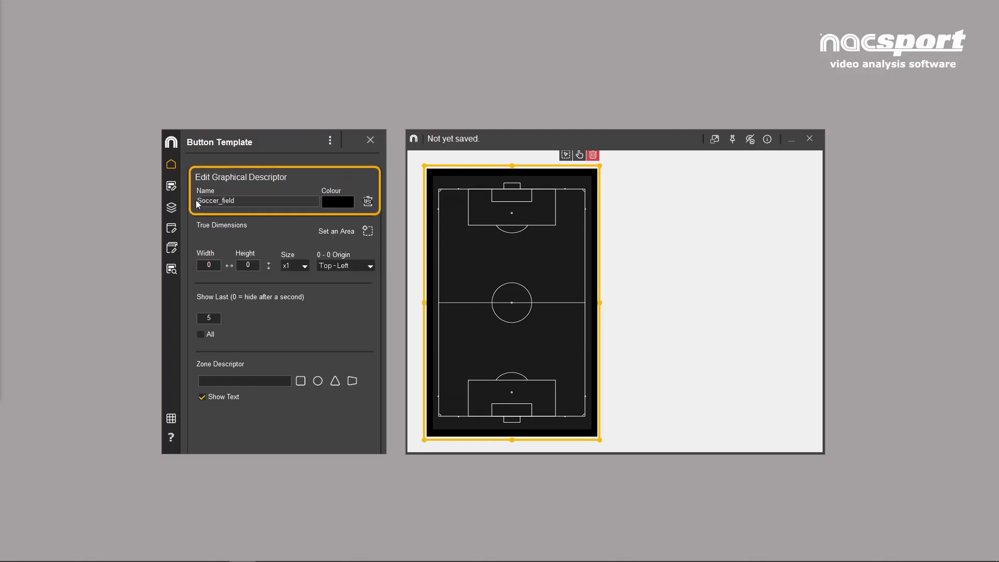
- Set the descriptor colour to white, after first trying orange
left_click(338, 201)
left_click(263, 376)
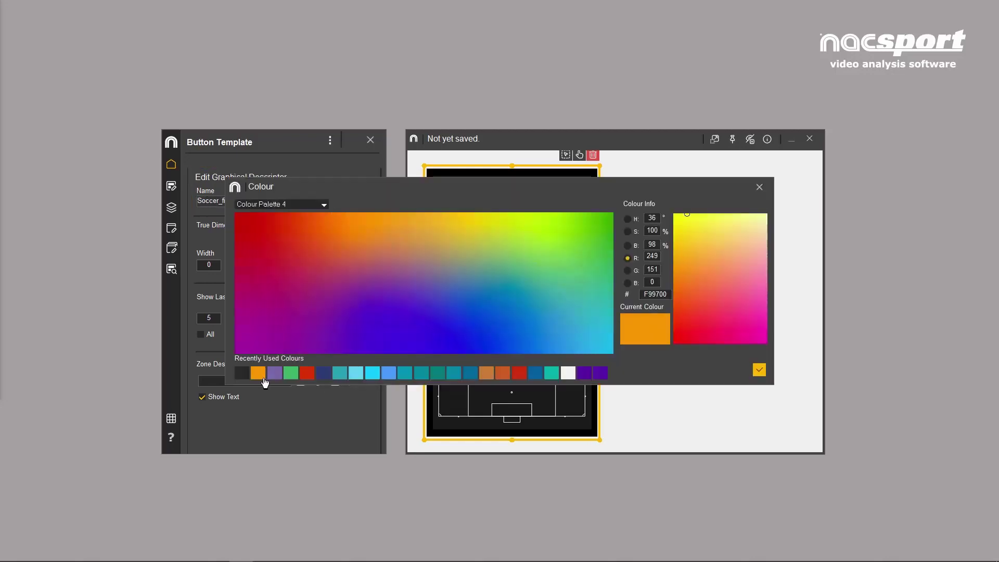
left_click(759, 370)
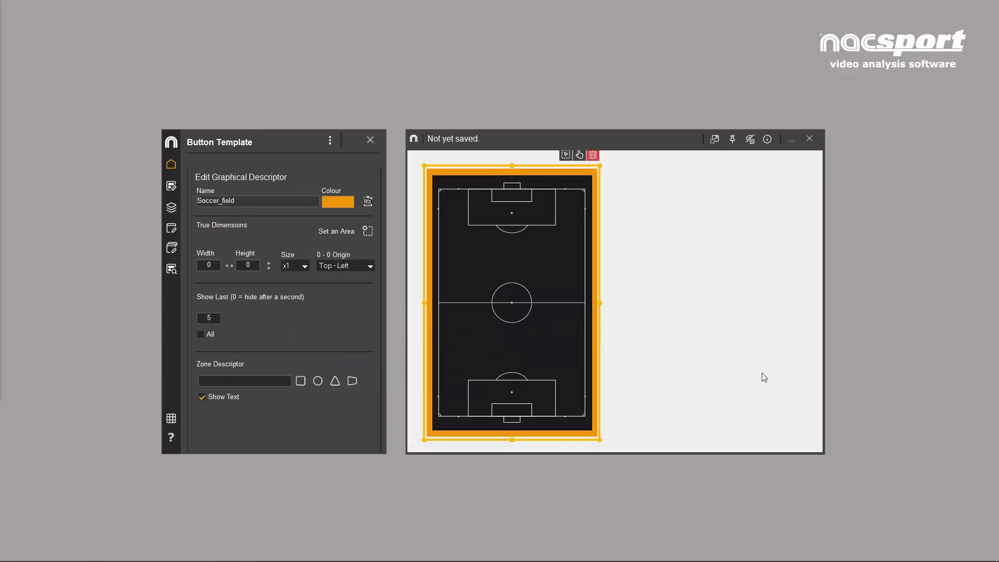
left_click(397, 218)
left_click(569, 374)
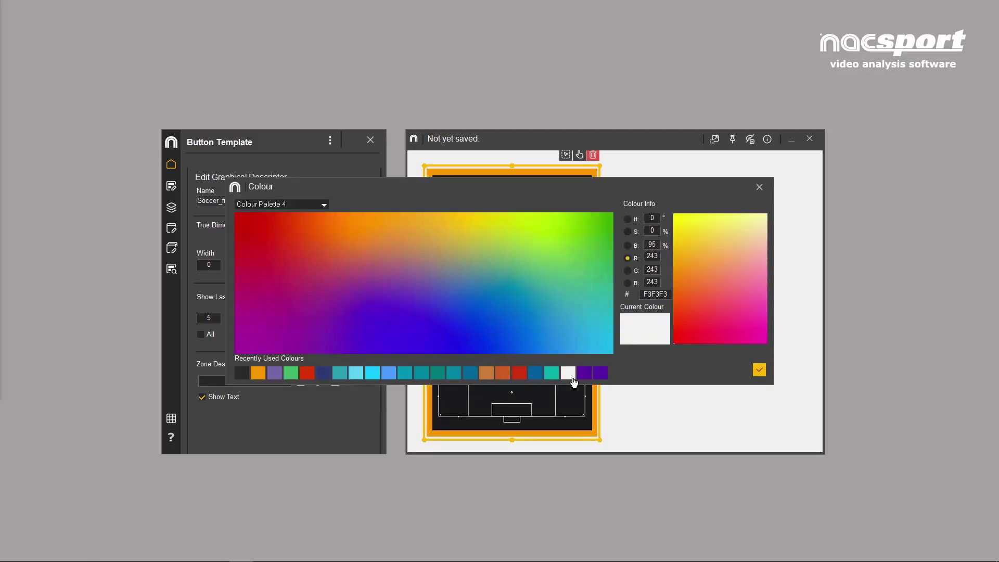
left_click(759, 370)
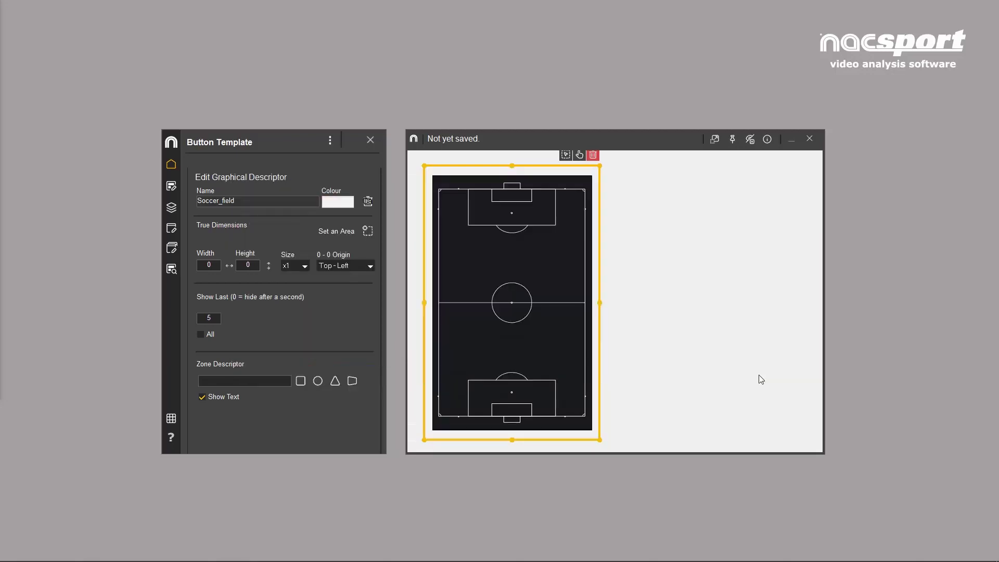
left_click(369, 232)
- Outline the playing area over the pitch lines and give it true dimensions of 45 by 90
left_click_drag(437, 188, 585, 415)
left_click_drag(436, 185, 438, 188)
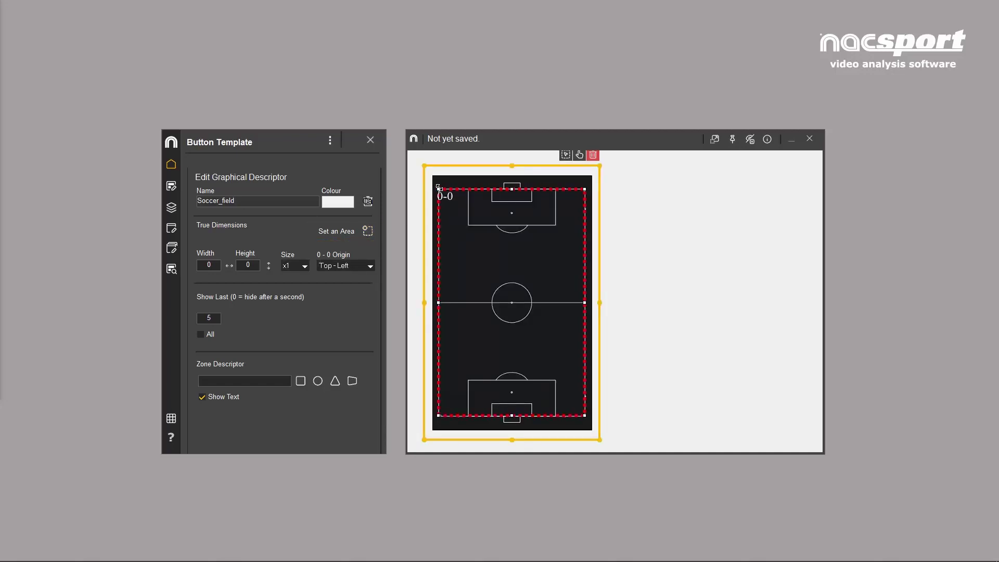
left_click(209, 265)
type("45")
left_click(248, 265)
type("90")
- Keep the pitch size at x1 and set the 0-0 origin to top-left
left_click(306, 265)
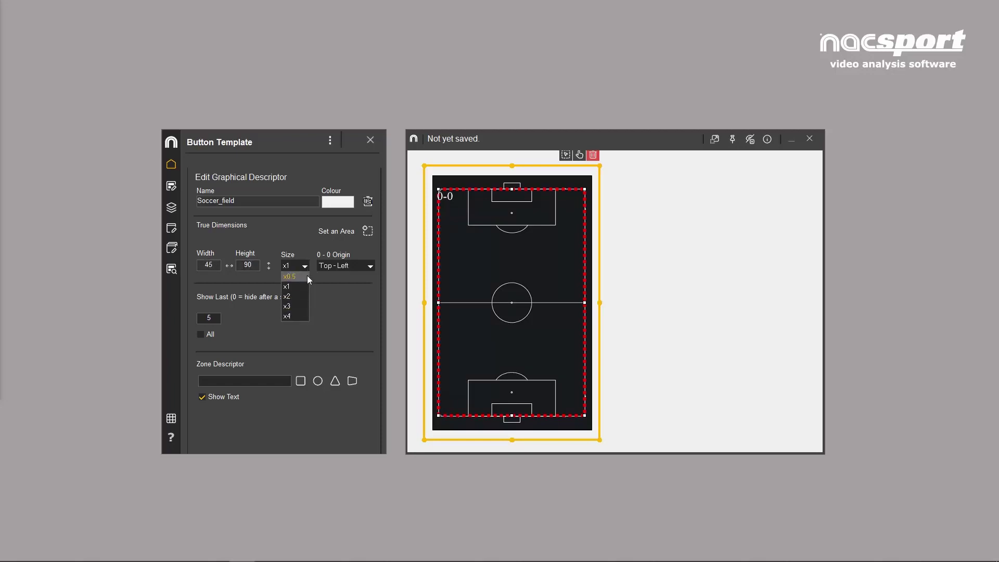
left_click(308, 266)
left_click(370, 264)
left_click(364, 283)
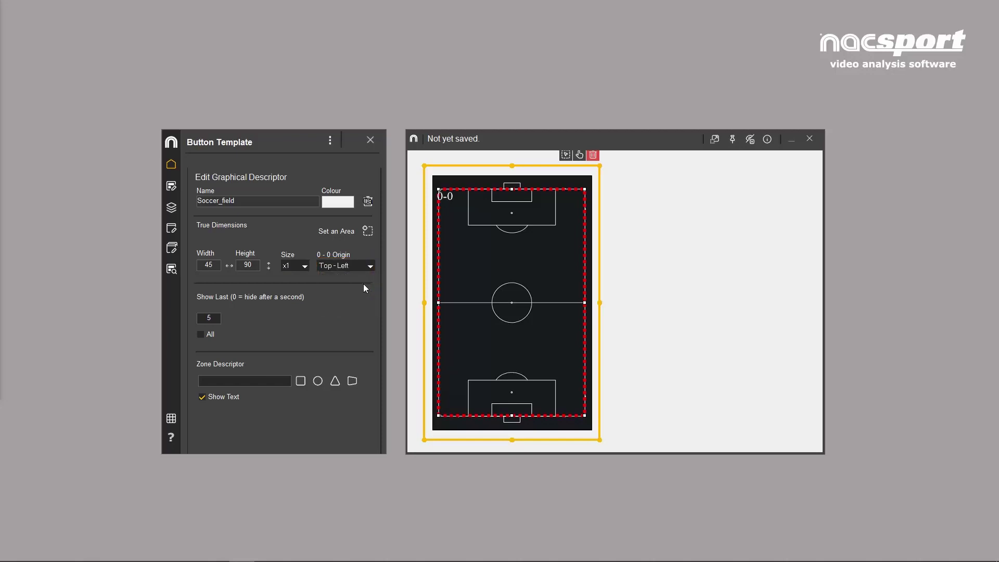
left_click(365, 266)
left_click(356, 294)
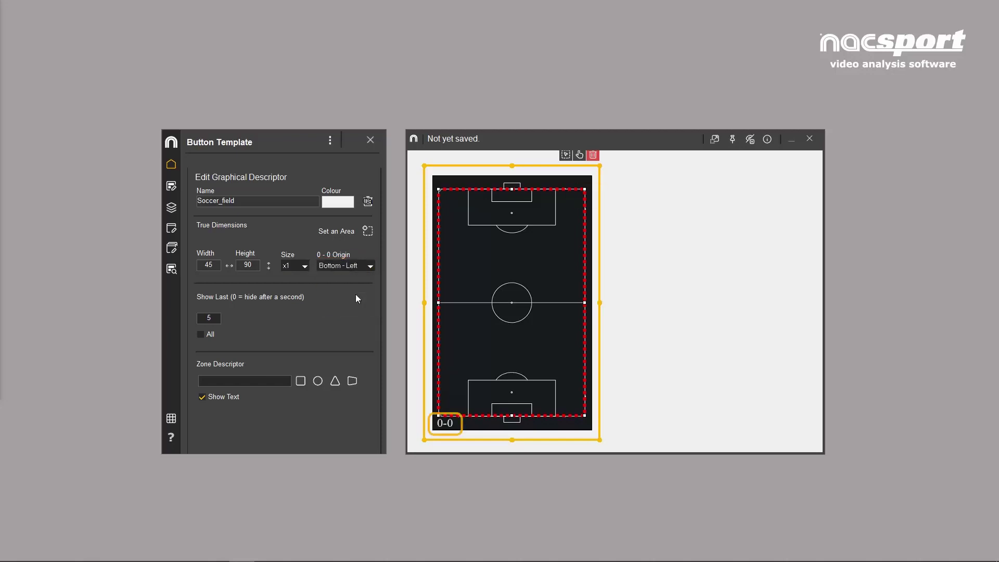
left_click(368, 265)
left_click(356, 297)
left_click(368, 266)
left_click(362, 276)
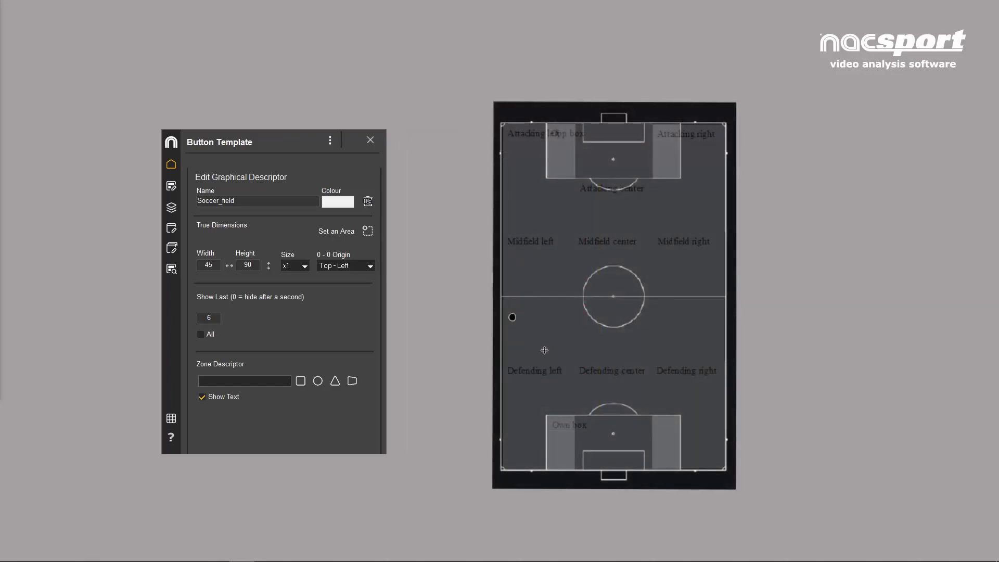
- Plot three test points on the pitch
left_click(551, 347)
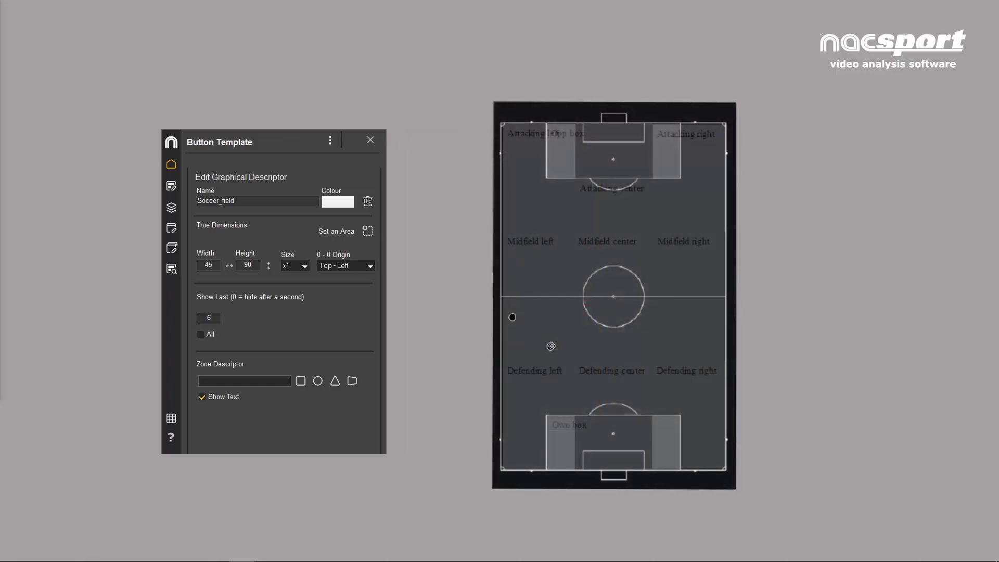
left_click(578, 275)
left_click(592, 346)
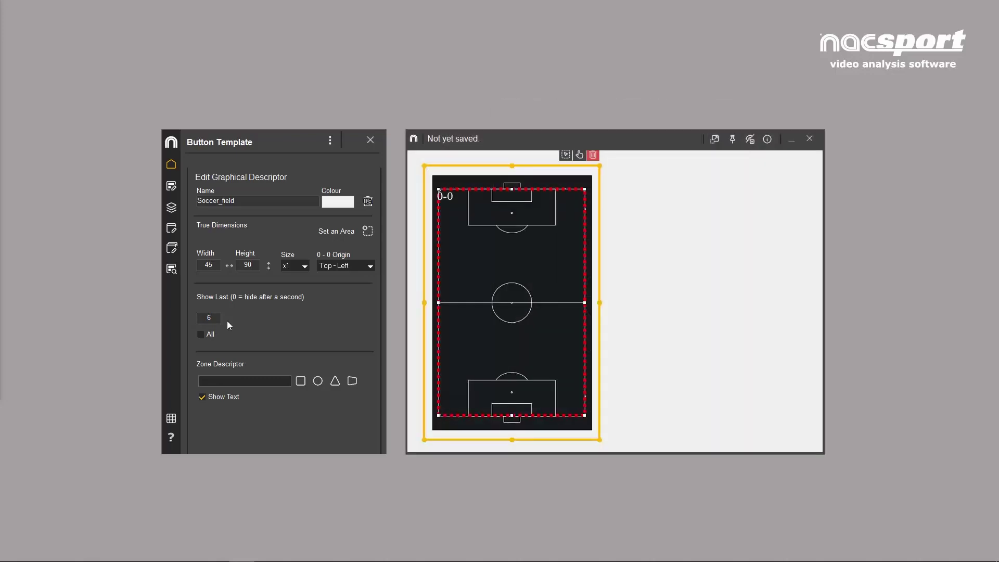
- Draw a rectangular zone over the top penalty box, name it Opp Box, and keep its label shown
left_click(300, 381)
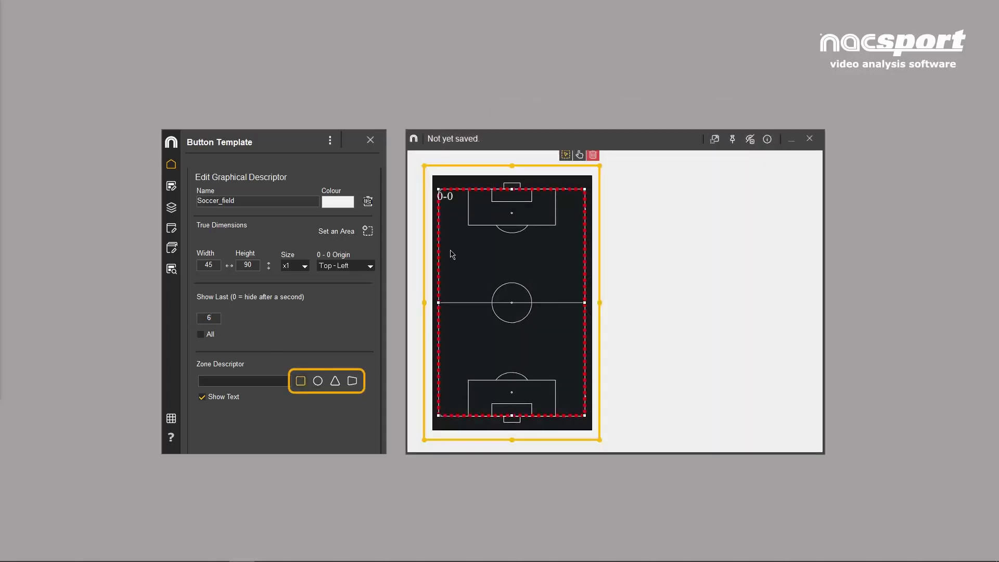
left_click_drag(469, 189, 556, 227)
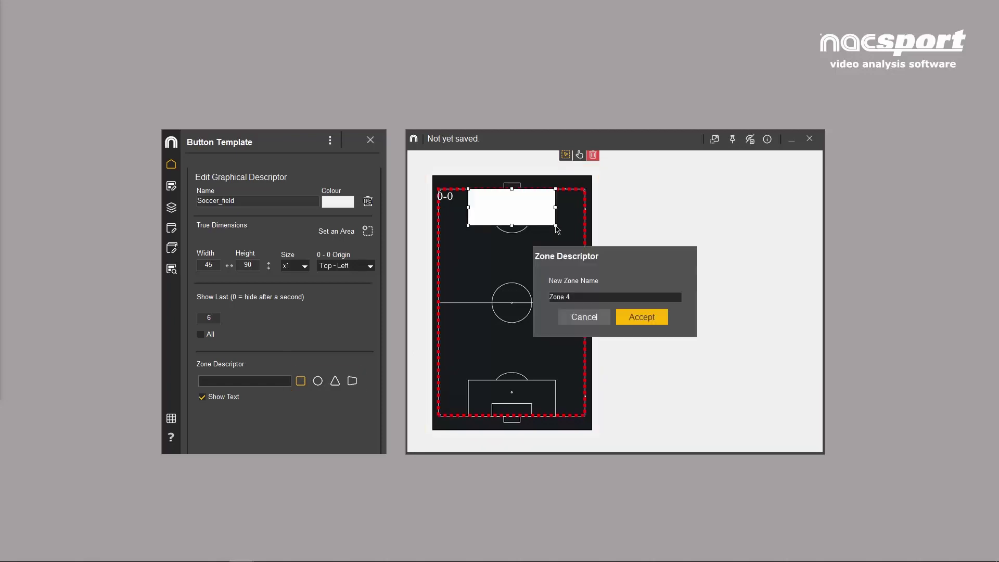
left_click(548, 296)
type("Opp Box")
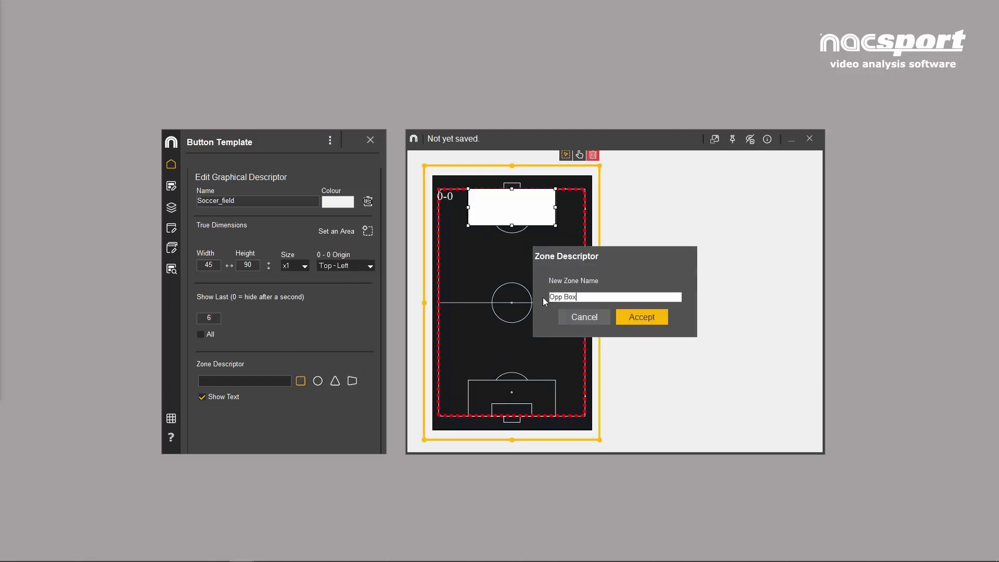
left_click(648, 316)
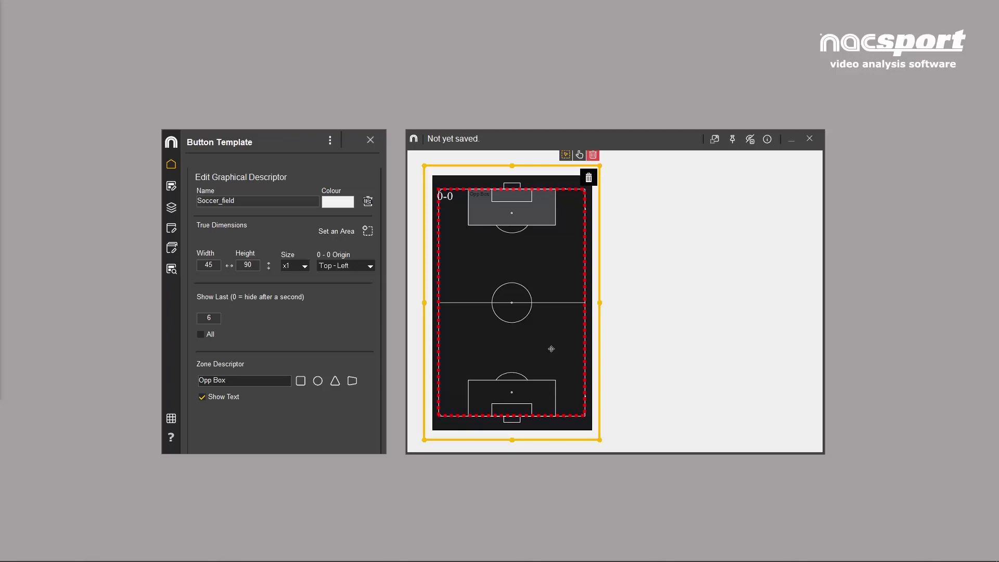
left_click(205, 396)
left_click(204, 396)
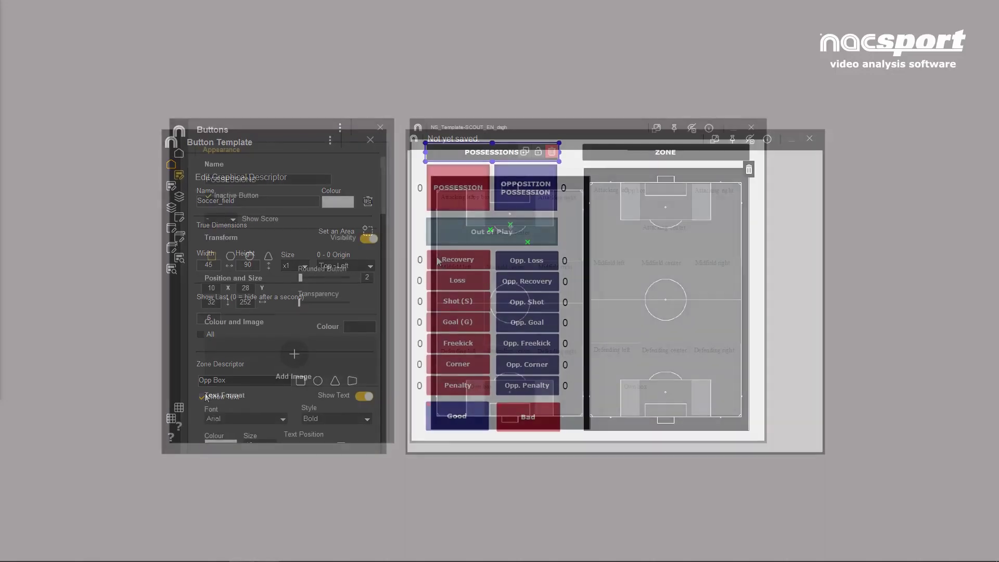
- Give Recovery a red circle graph marker with plotting enabled, and paste its button description
left_click(441, 258)
scroll(385, 226, "down", 6)
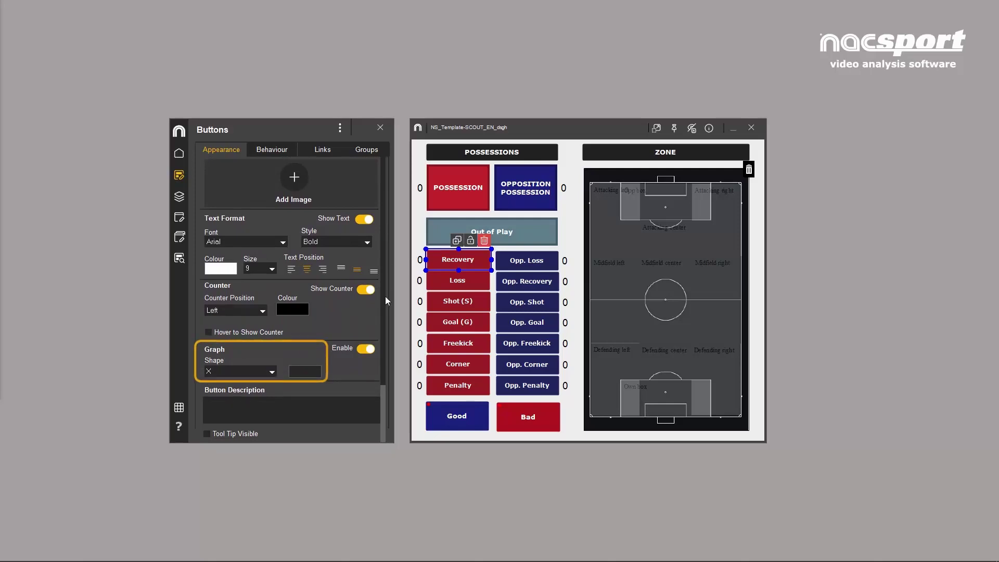
left_click(257, 368)
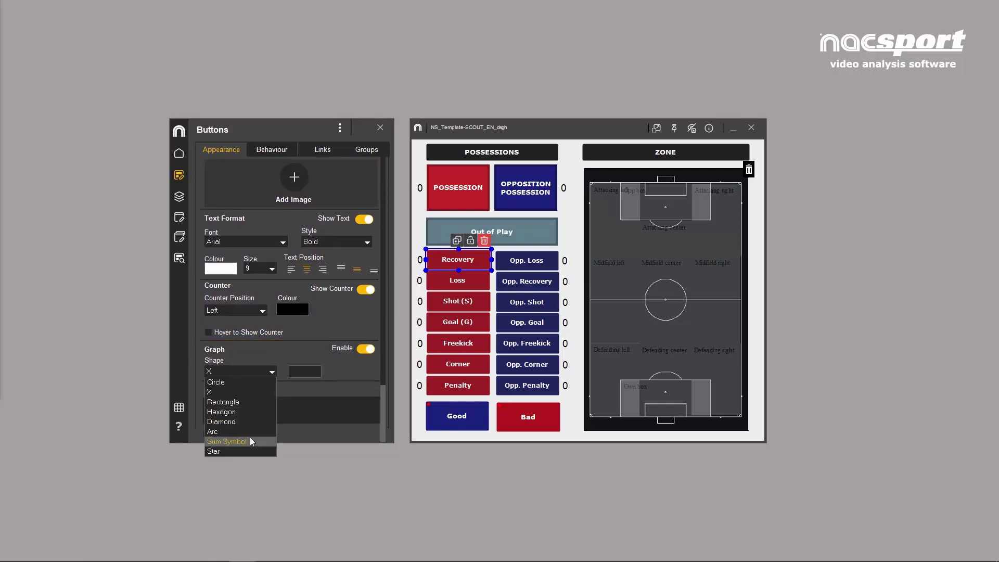
left_click(240, 383)
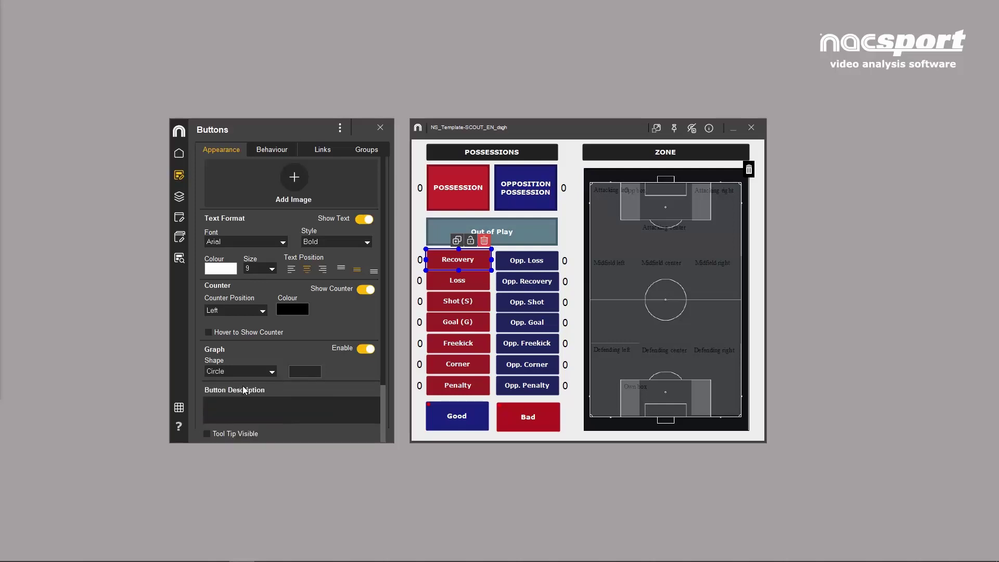
left_click(304, 371)
left_click(307, 372)
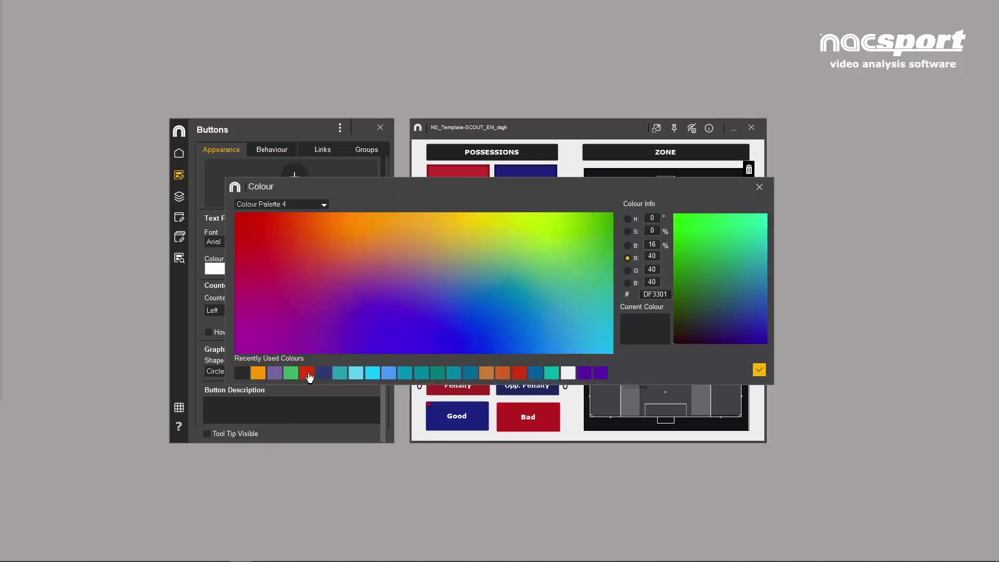
left_click(759, 370)
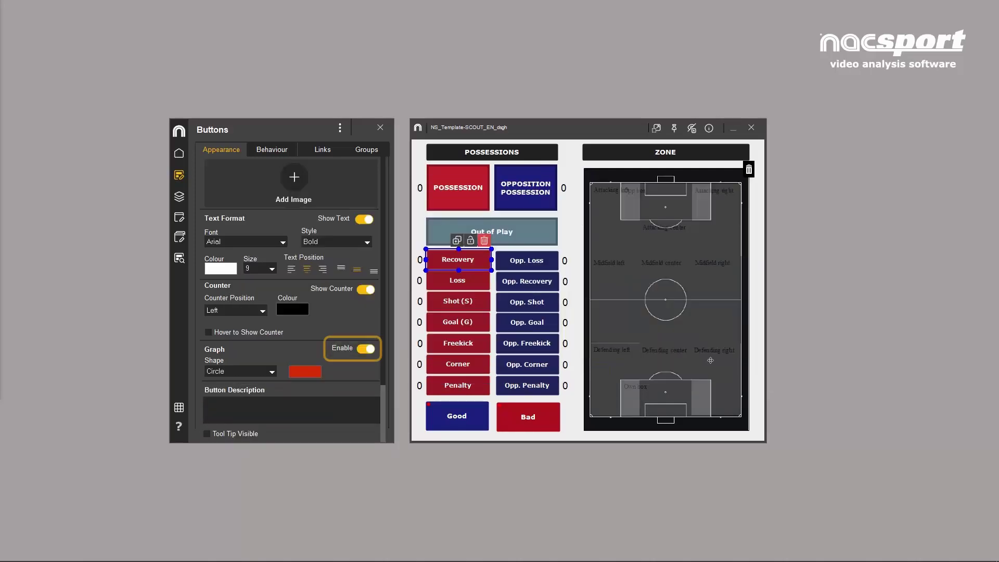
left_click(366, 350)
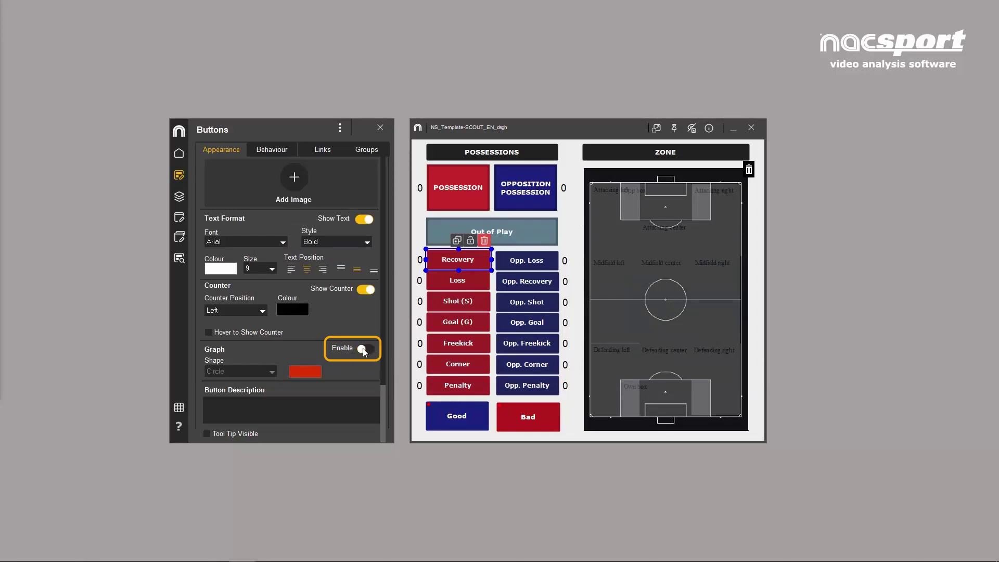
left_click(365, 349)
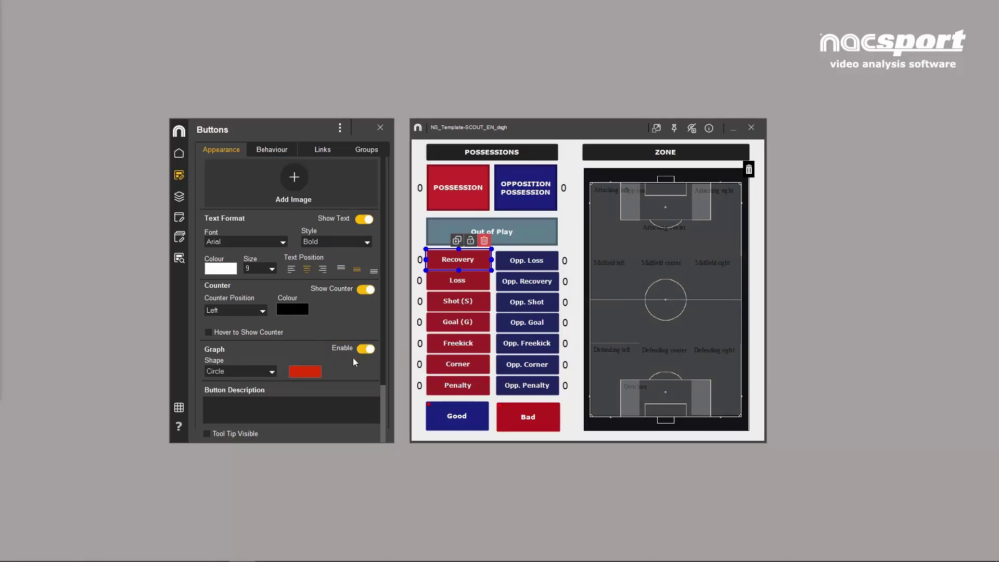
left_click(274, 410)
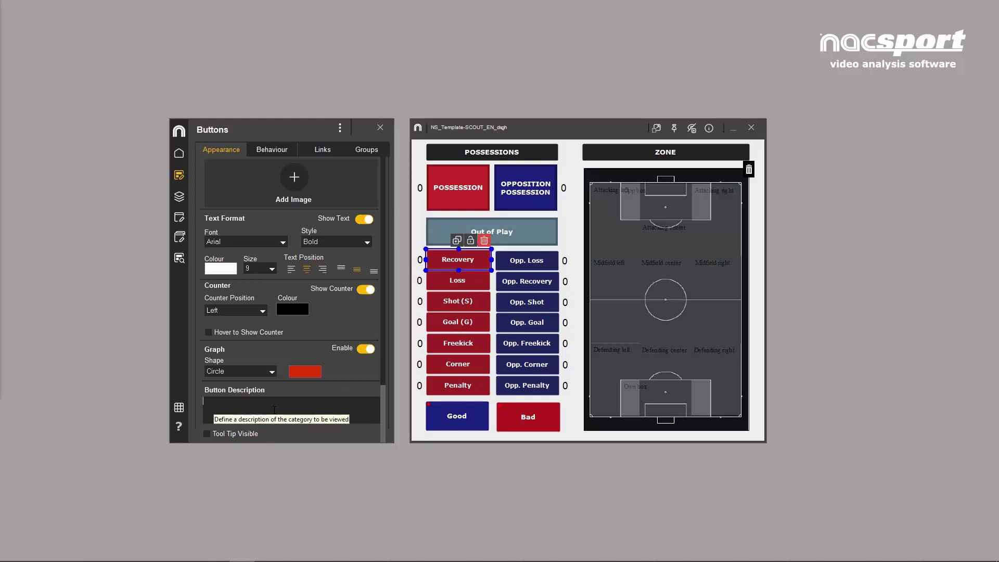
type("First click on the reason and finally the player who caused it")
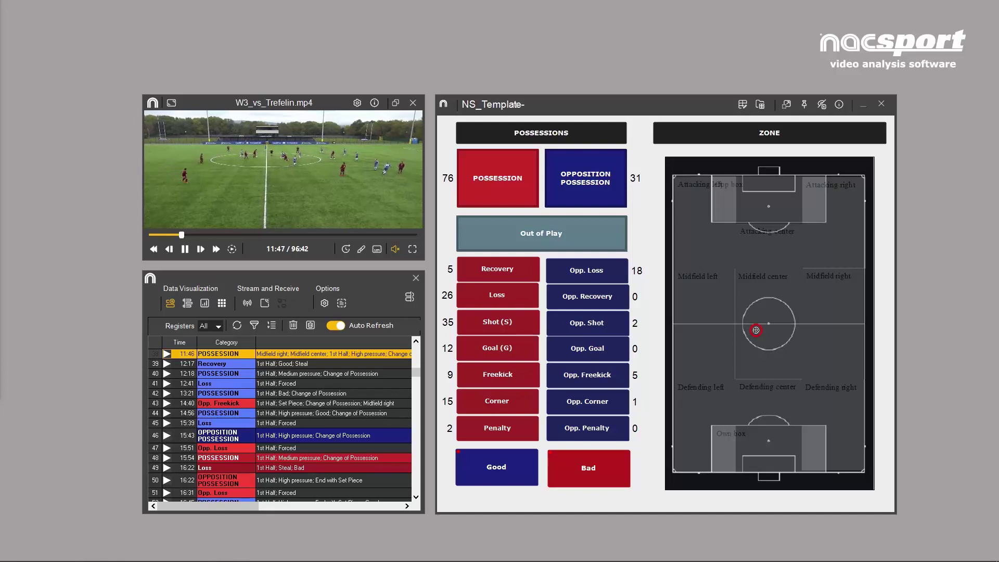
- Plot three possession locations on the ZONE pitch map
left_click(756, 330)
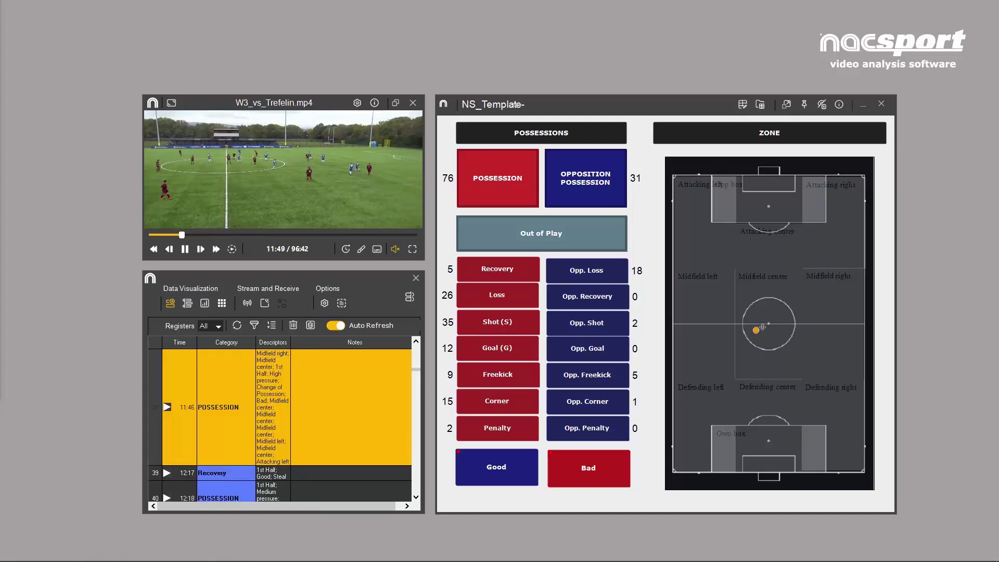
left_click(771, 303)
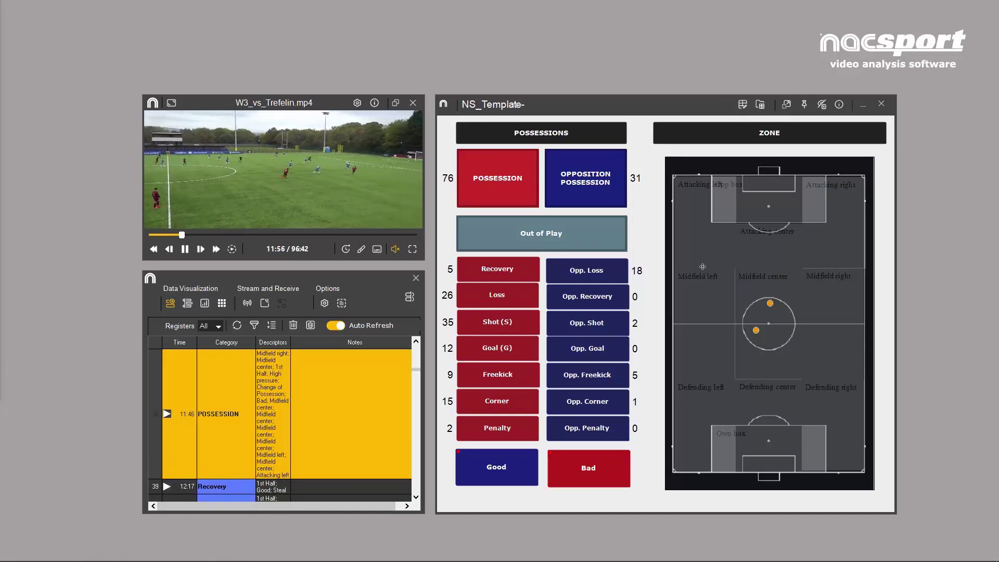
left_click(703, 267)
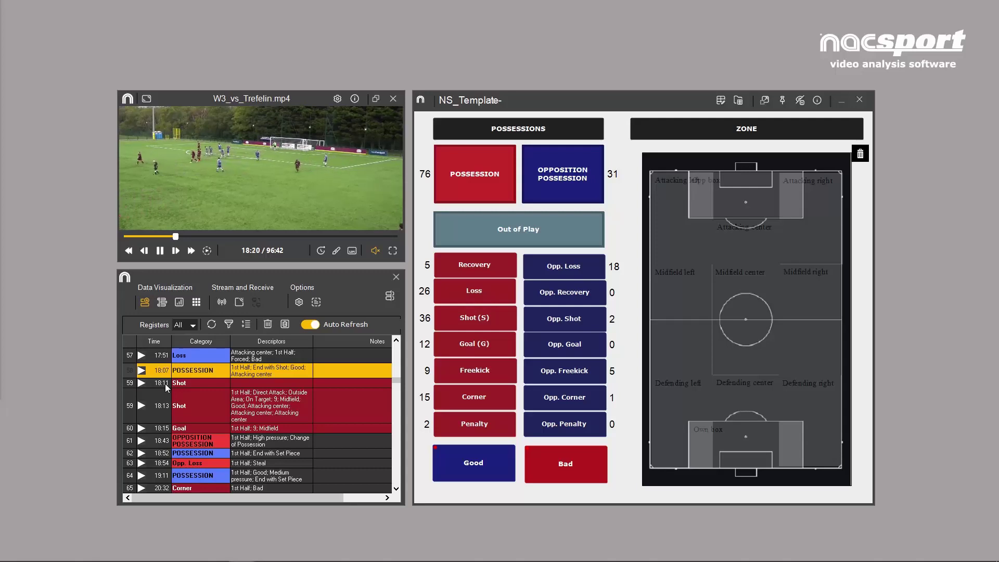
- Tag the 18:11 Shot register with the Attacking center and Opp box zones
left_click(166, 385)
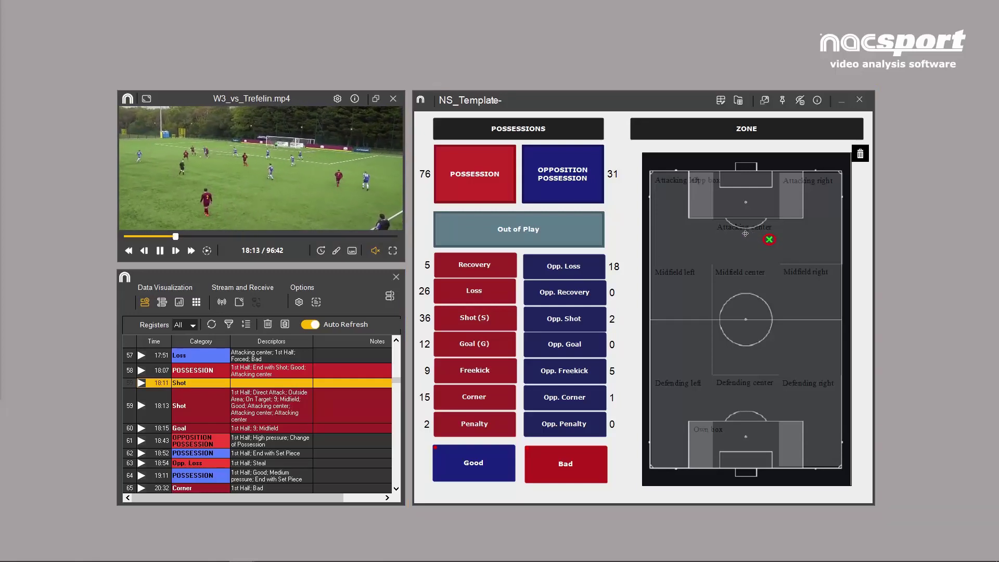
left_click(720, 224)
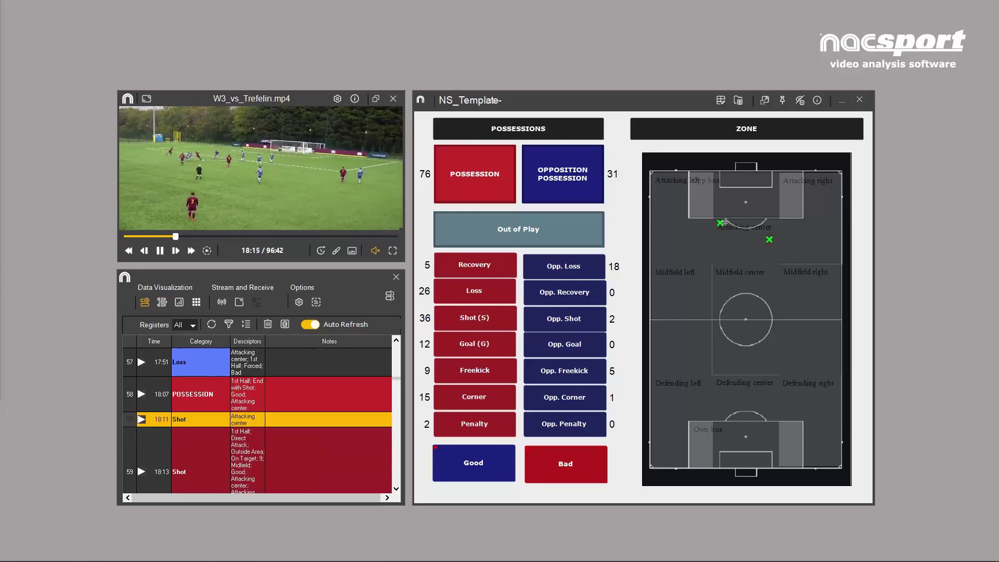
left_click(746, 216)
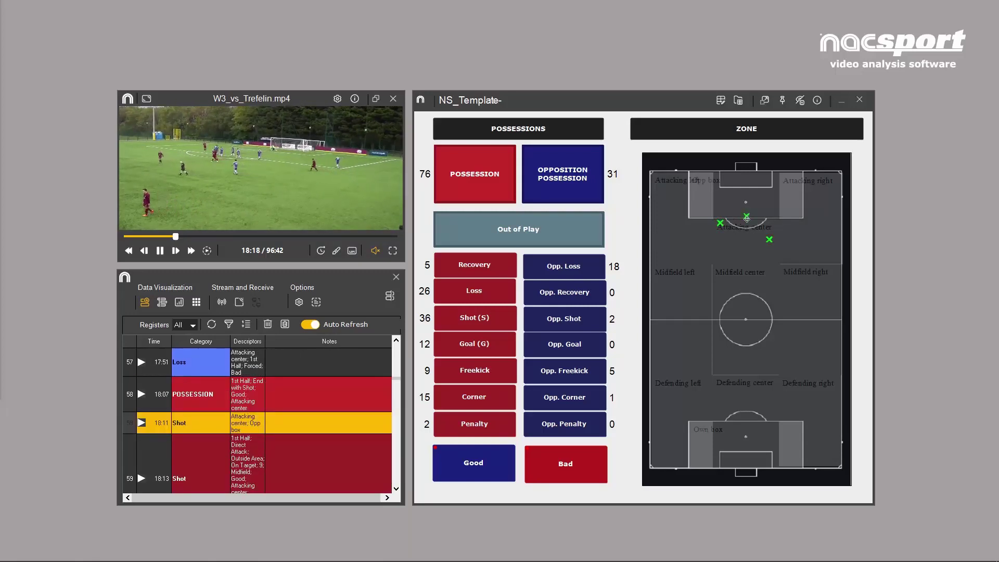
left_click(166, 384)
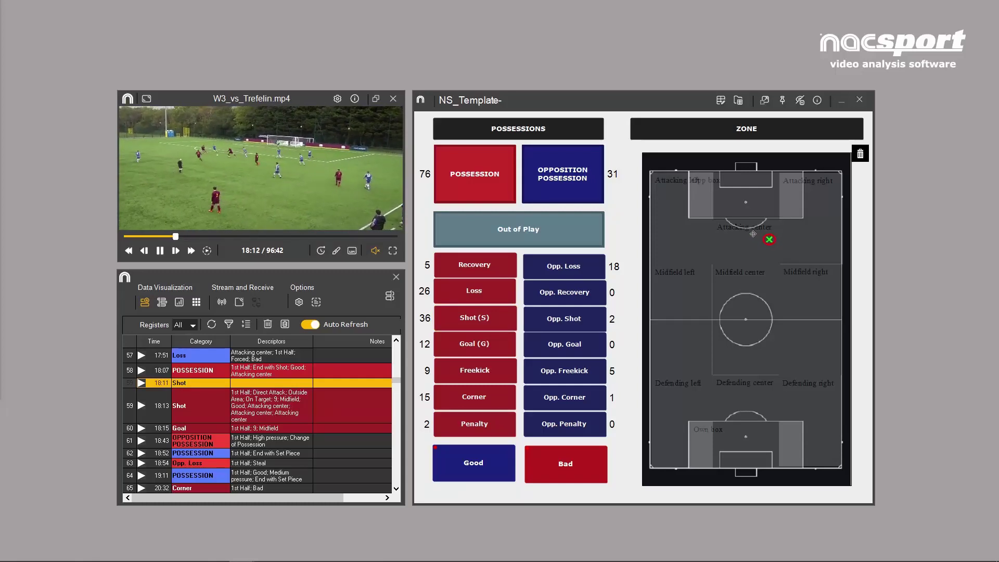
left_click(721, 223)
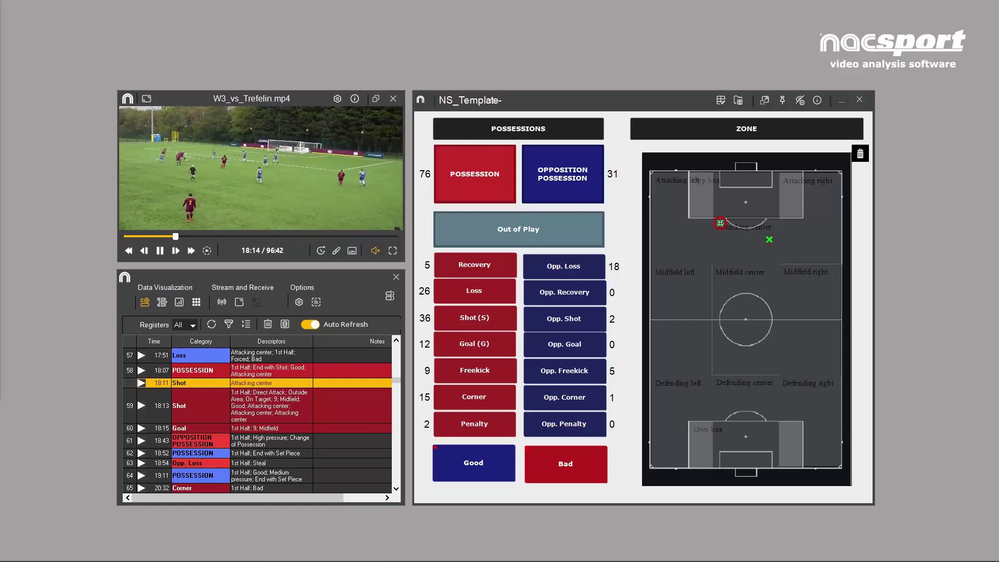
left_click(746, 216)
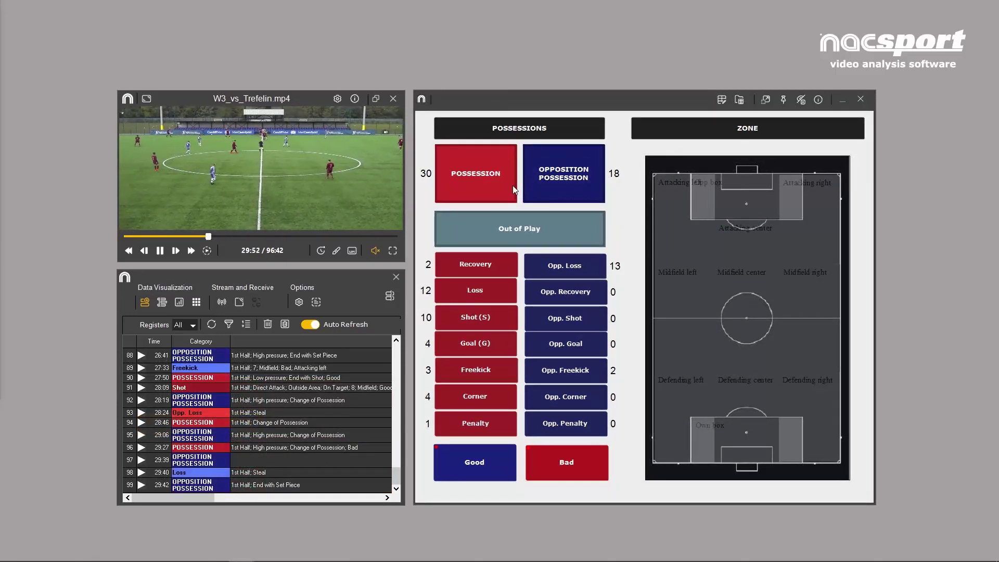
- Start a possession register and mark three pitch spots, tagging Midfield left and Midfield center
left_click(513, 185)
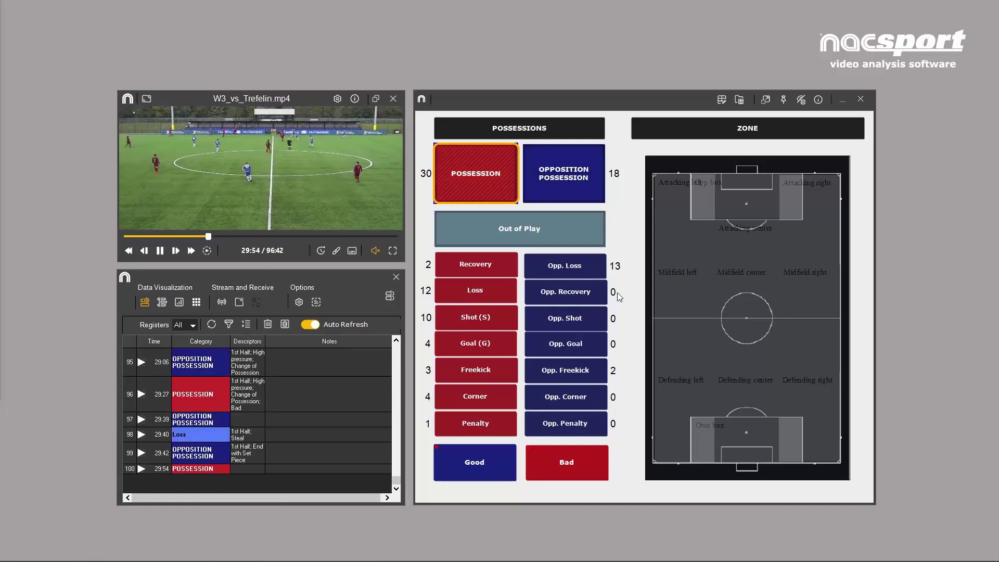
left_click(662, 335)
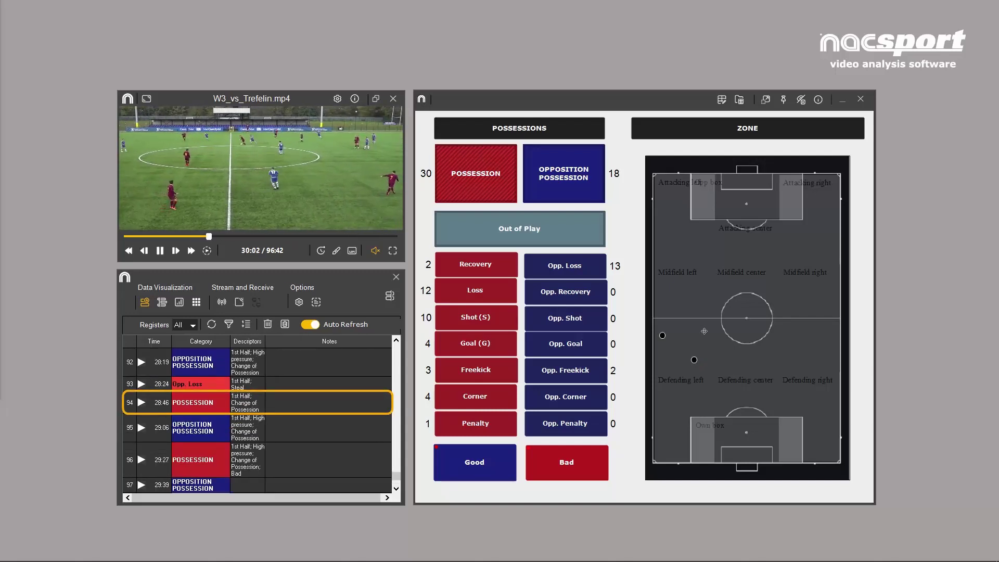
left_click(716, 301)
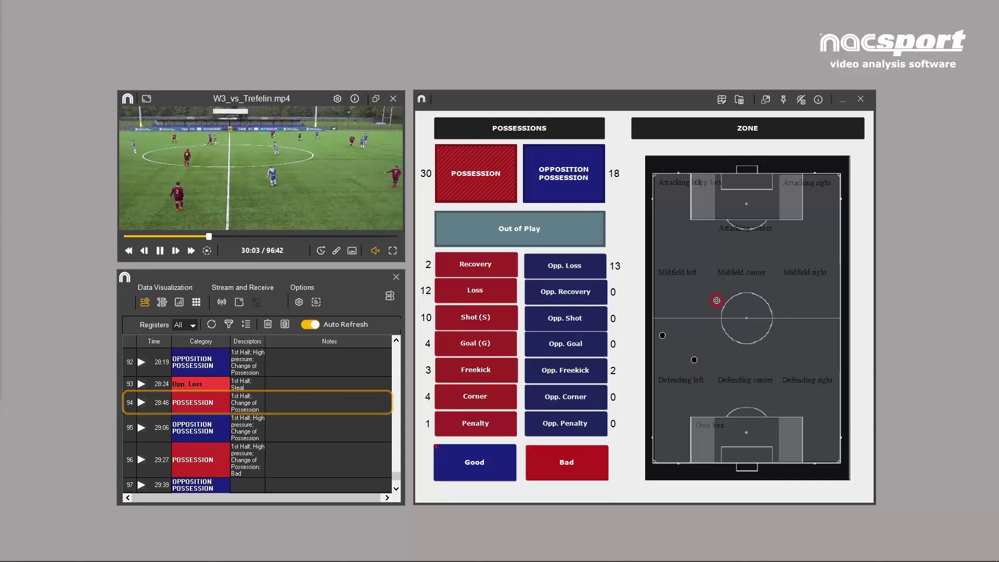
left_click(726, 357)
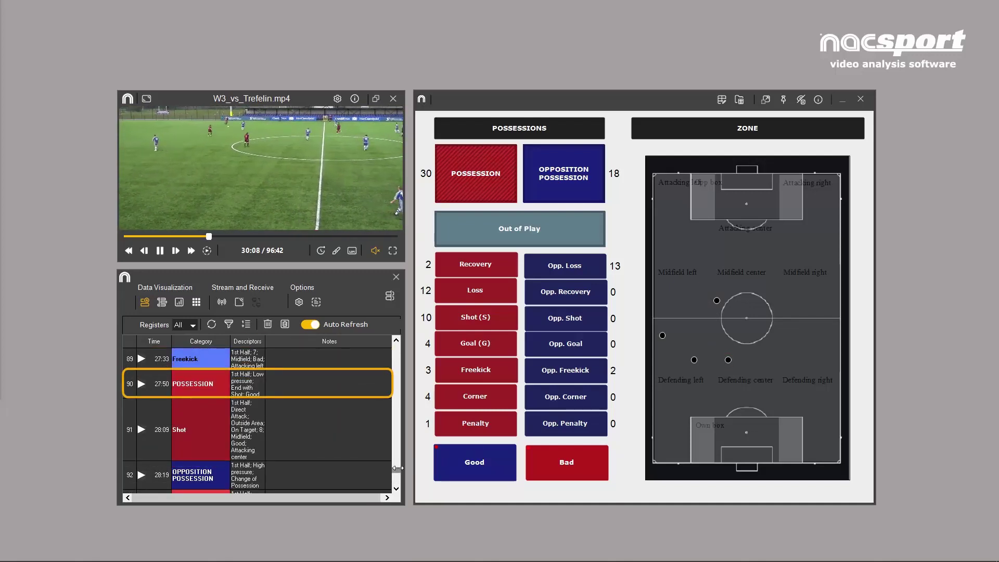
- Scroll the register list and replay the moment linked to a plotted dot
scroll(396, 471, "down", 2)
scroll(396, 471, "down", 3)
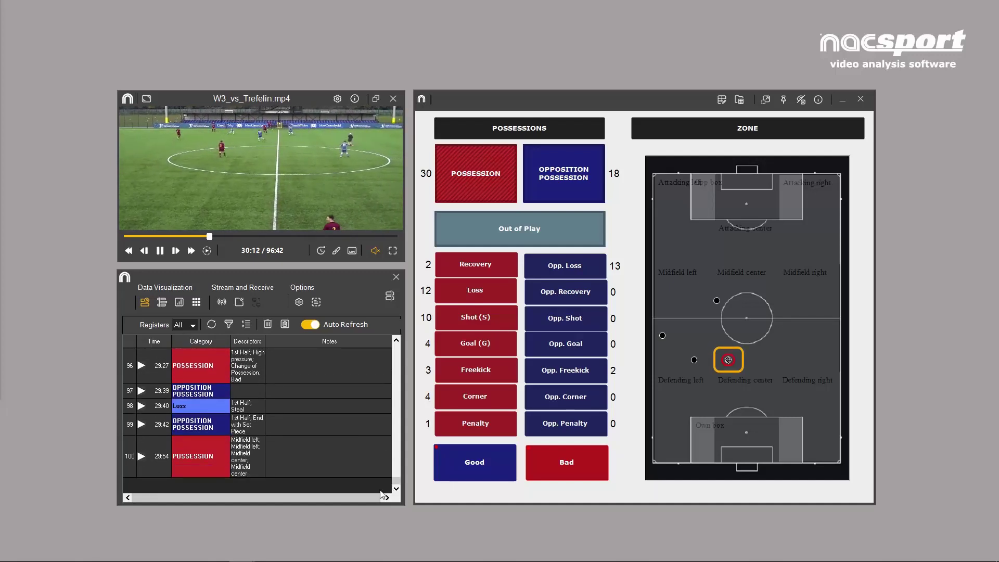
left_click(728, 360)
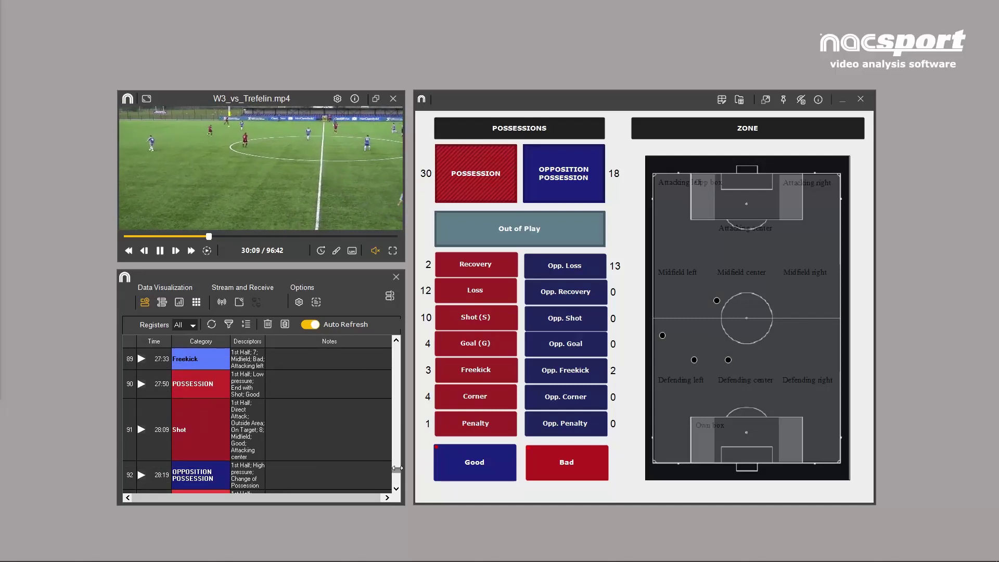
scroll(396, 471, "down", 2)
scroll(396, 471, "down", 5)
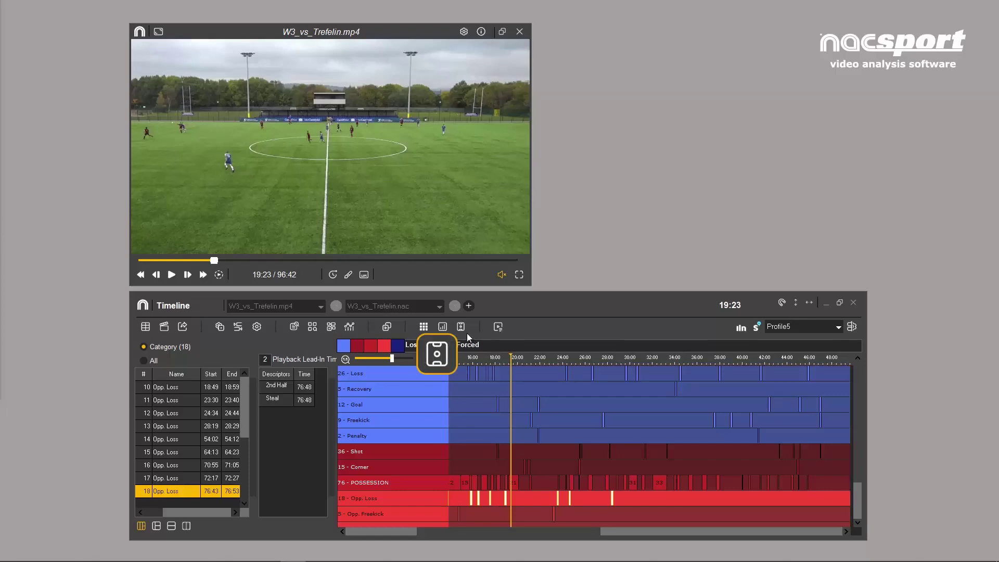
- Open the X & Y Field window beside the timeline and select the 36 - Shot row
left_click(462, 327)
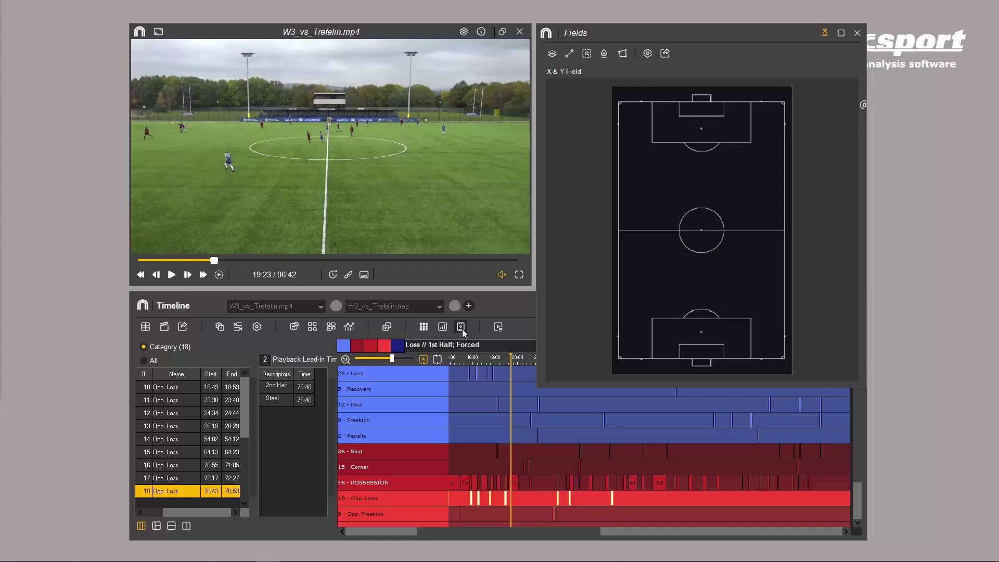
left_click(407, 454)
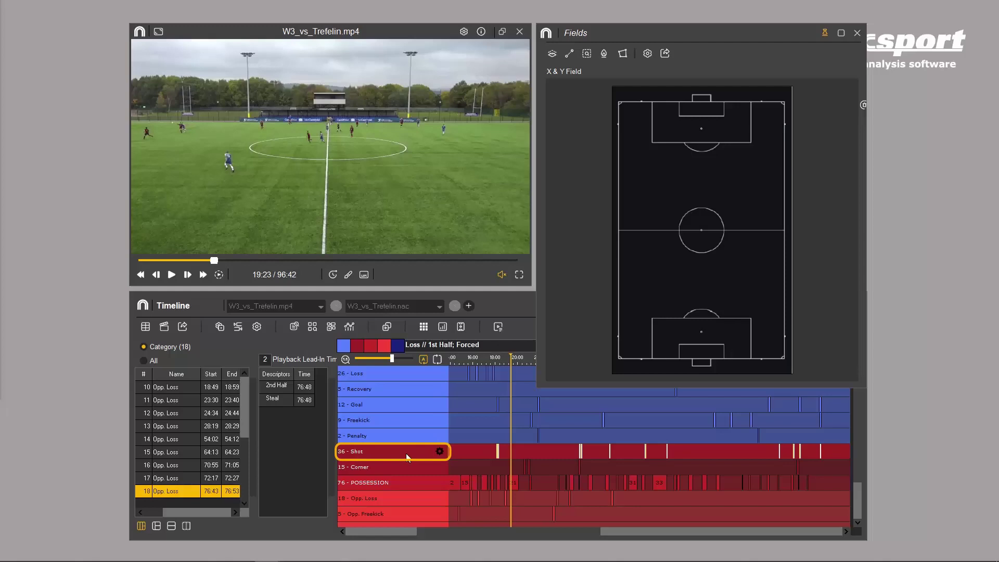
- Plot Shot events, add Freekick, Penalty, Shot and Corner with Ctrl, then show only Shots again
double_click(406, 454)
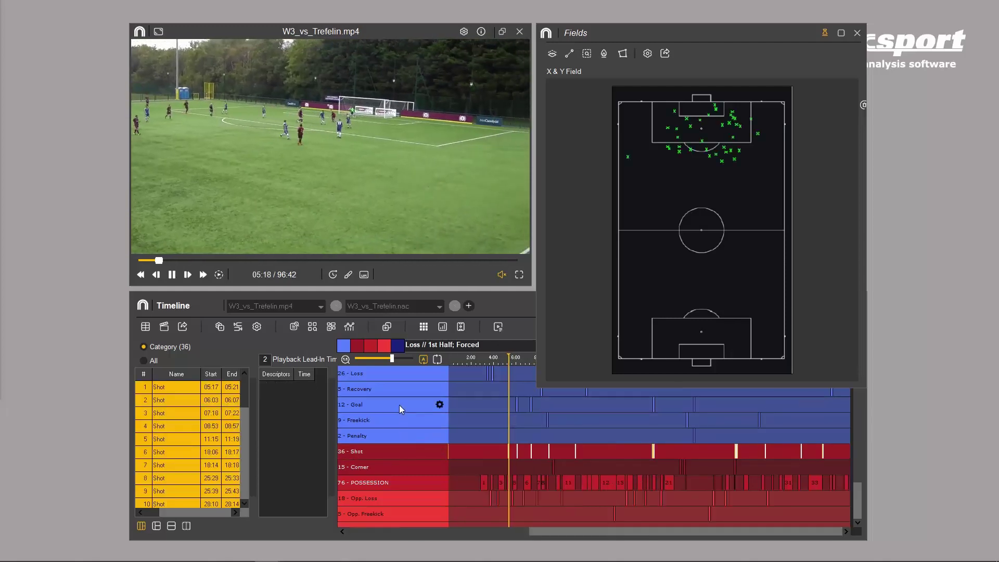
key("ctrl")
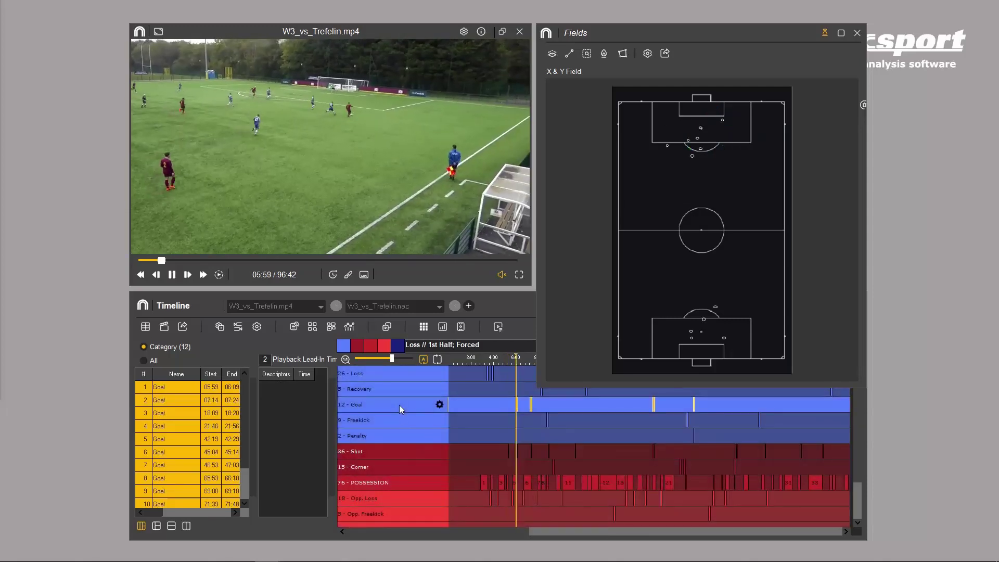
double_click(395, 420)
double_click(396, 439)
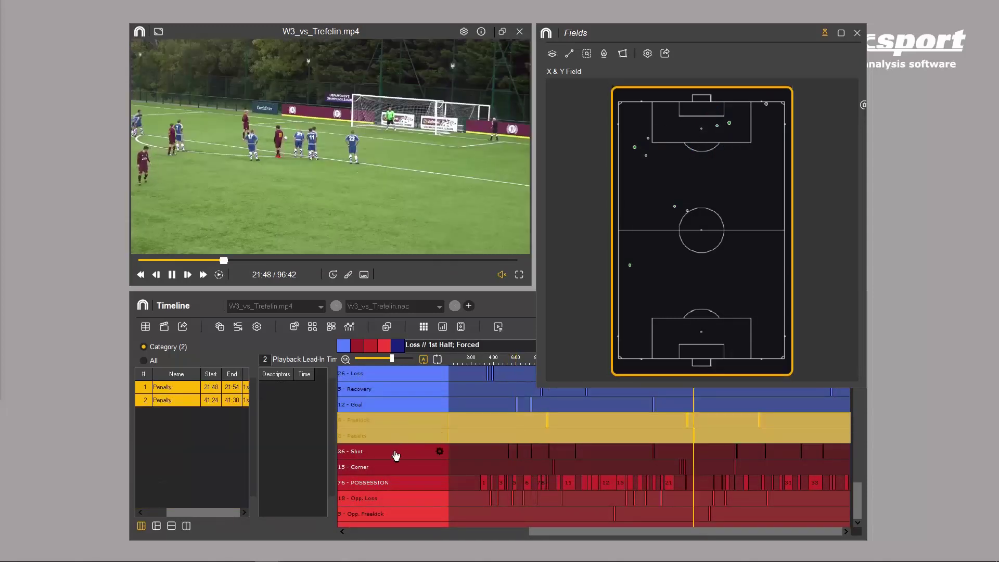
double_click(395, 452)
double_click(393, 469)
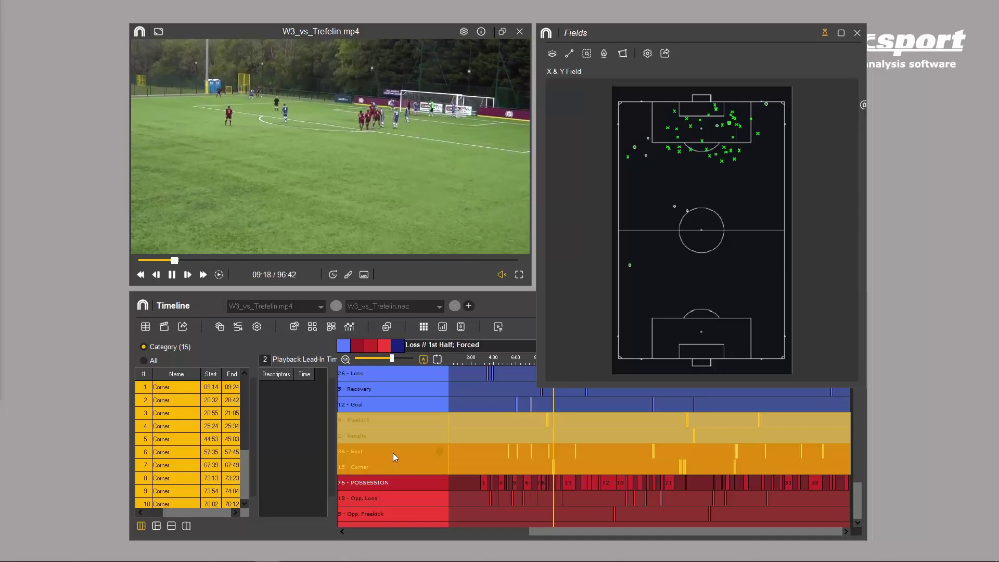
double_click(392, 453)
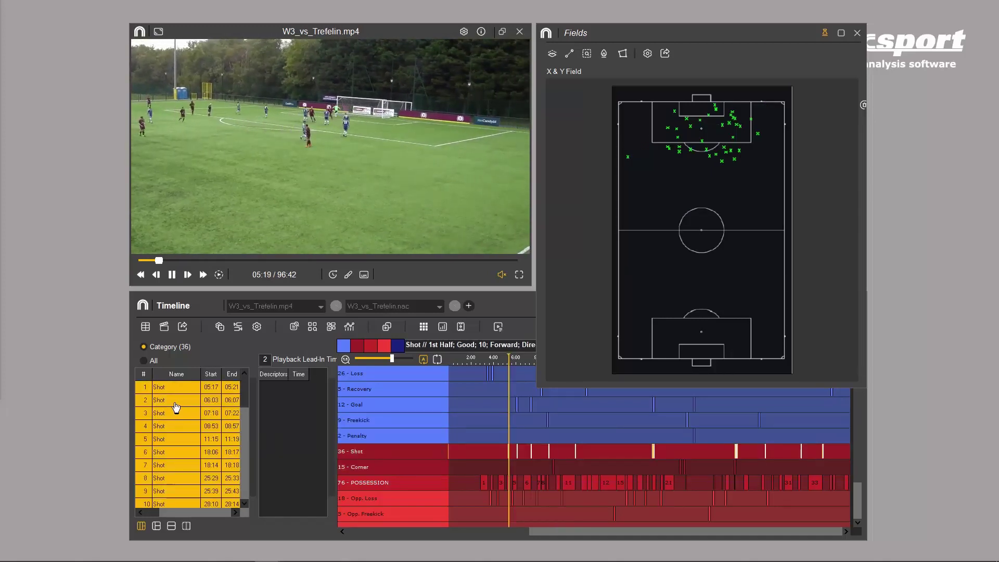
- Replay several Shot events from the list, including 18:06, and from their pitch markers
left_click(173, 402)
left_click(171, 416)
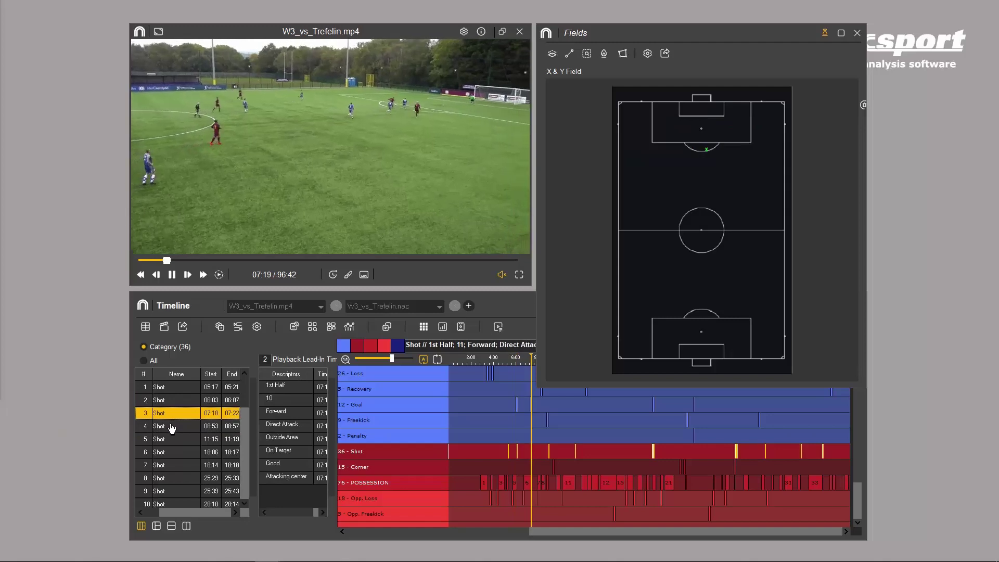
left_click(171, 427)
left_click(170, 451)
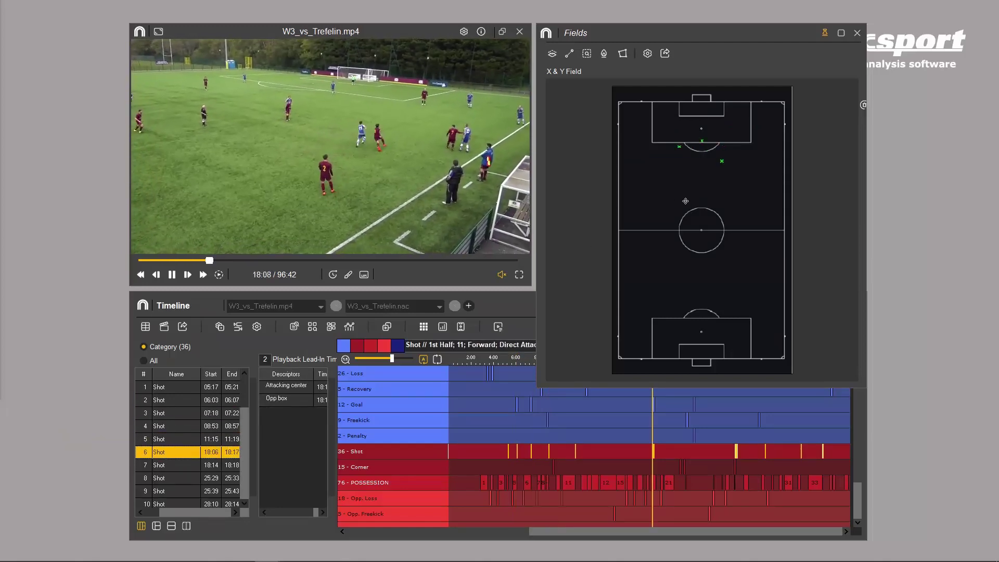
mouse_move(722, 164)
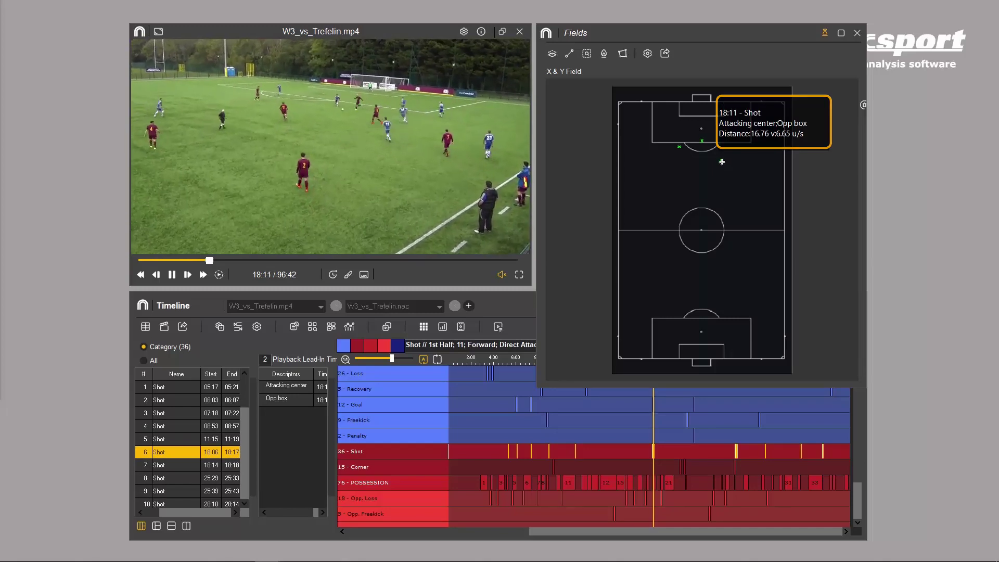
left_click(722, 162)
mouse_move(703, 141)
left_click(702, 141)
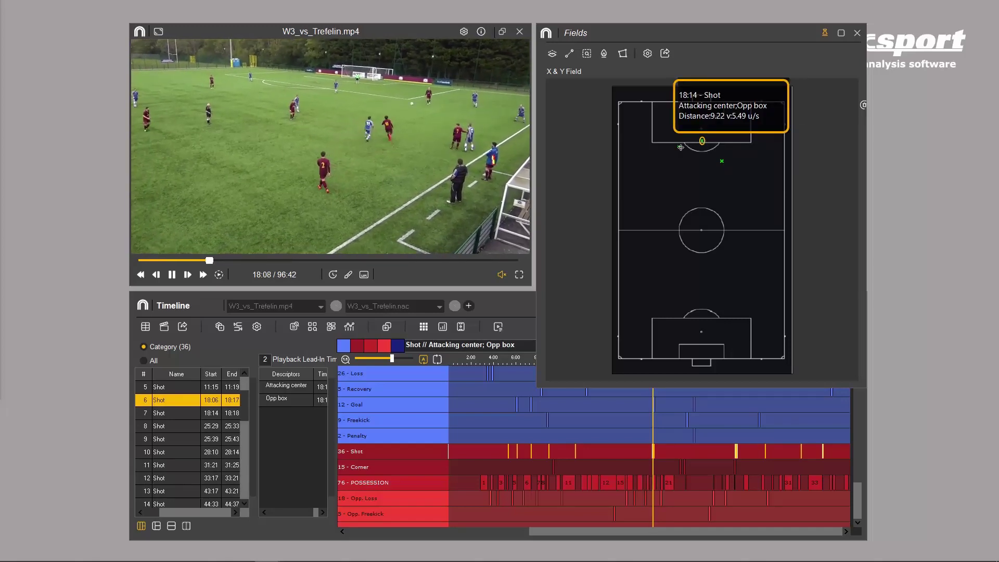
left_click(680, 146)
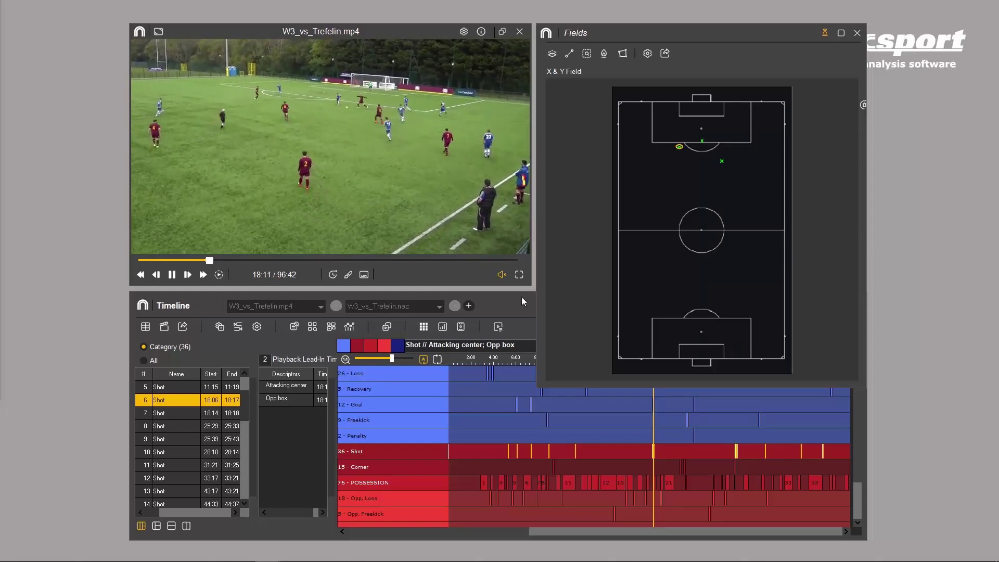
- Plot the Goal events and replay the 07:14 goal from the list and its marker
left_click(391, 404)
left_click(181, 400)
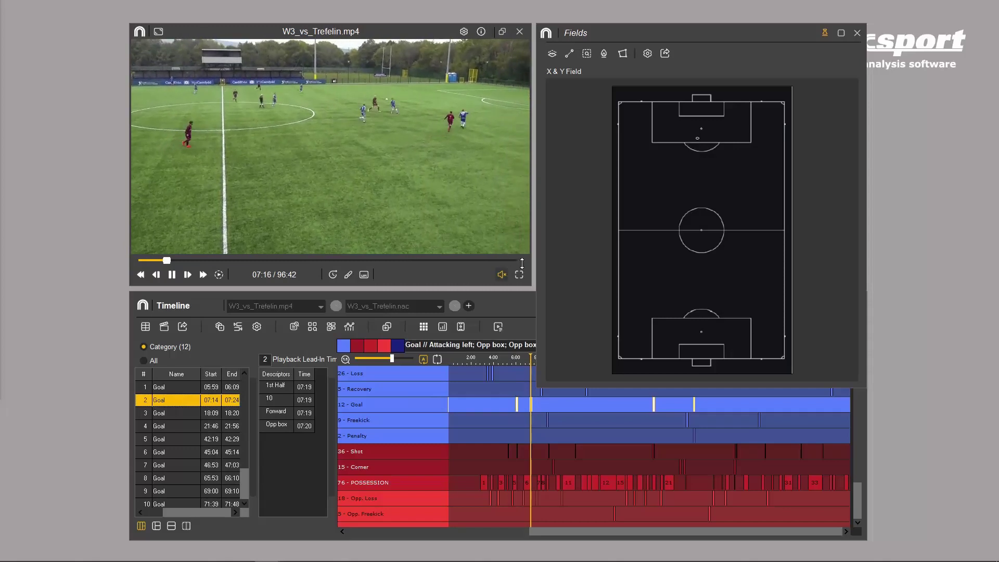
left_click(698, 138)
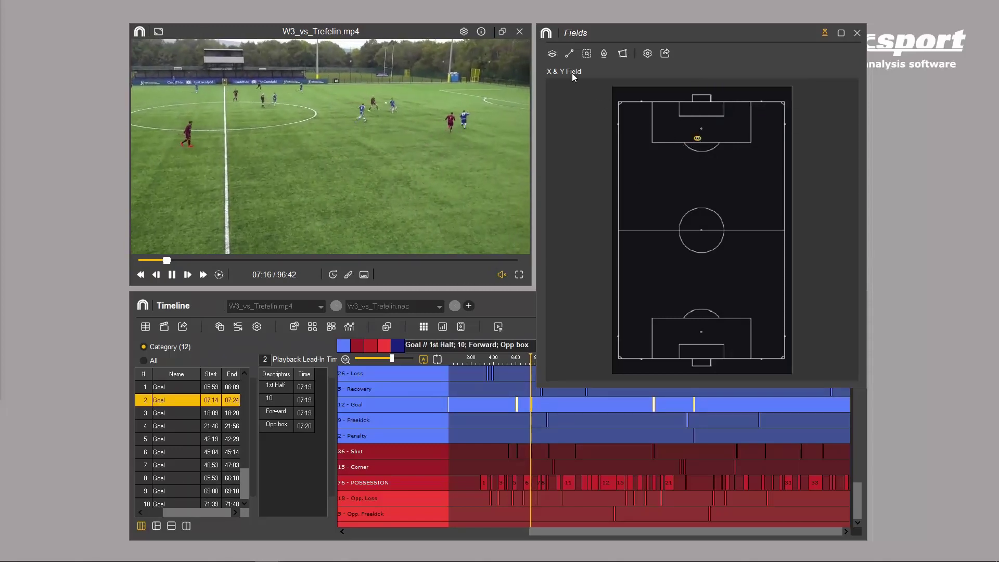
- Overlay zone counts and drag an area search over the attacking-left zone
left_click(552, 54)
left_click(587, 53)
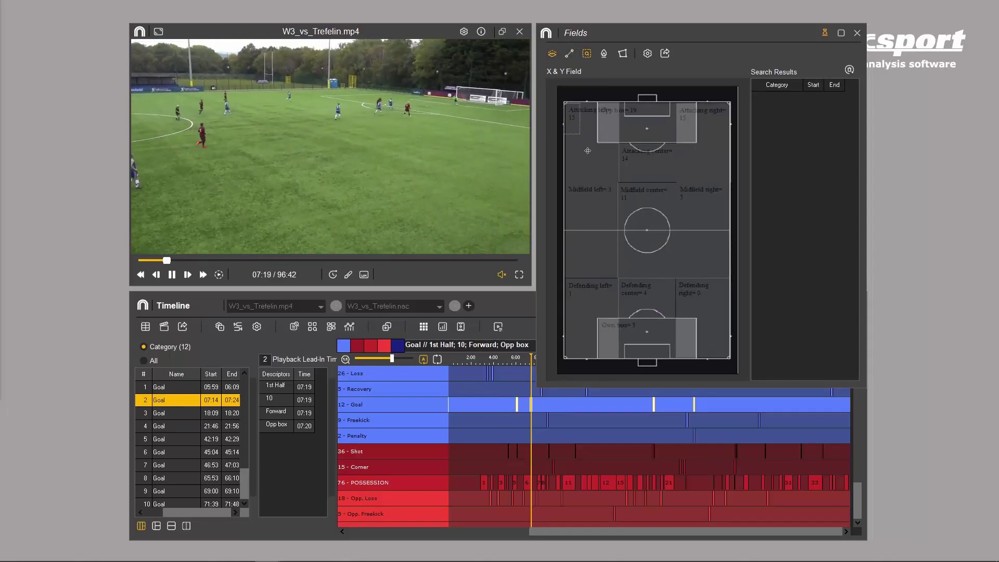
left_click_drag(564, 94, 618, 230)
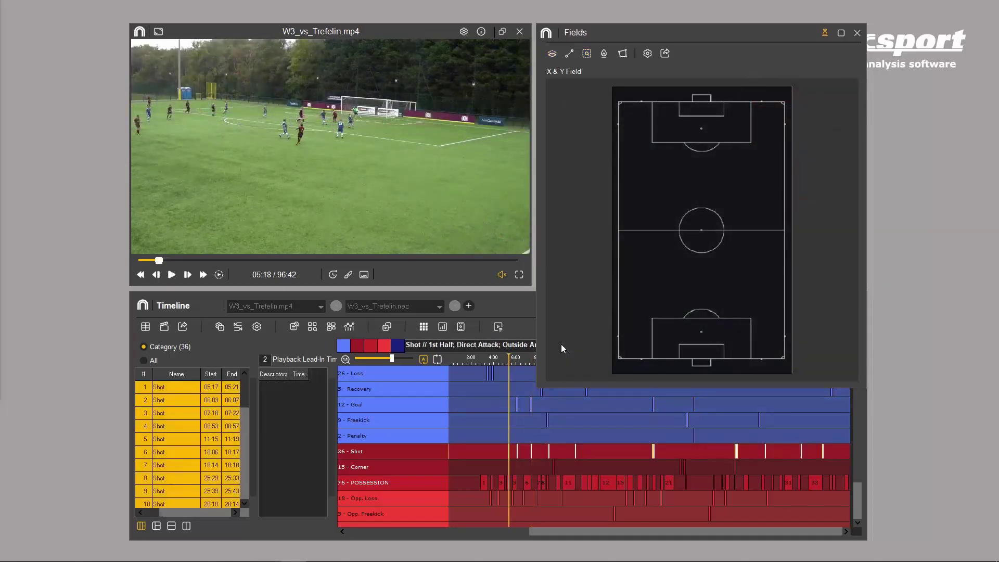
- Plot all 36 Shot locations as green crosses and pause the match video
left_click(396, 451)
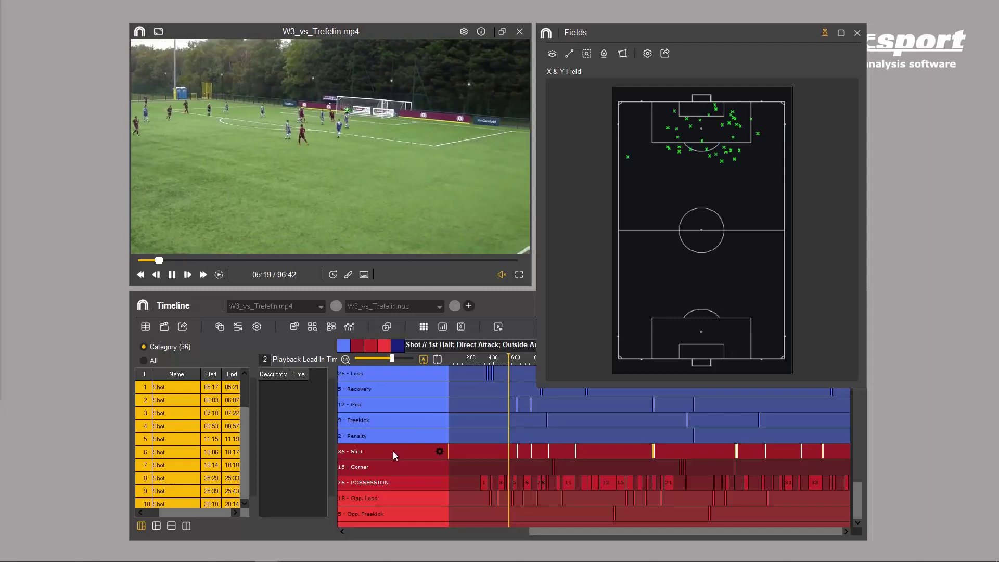
left_click(393, 451)
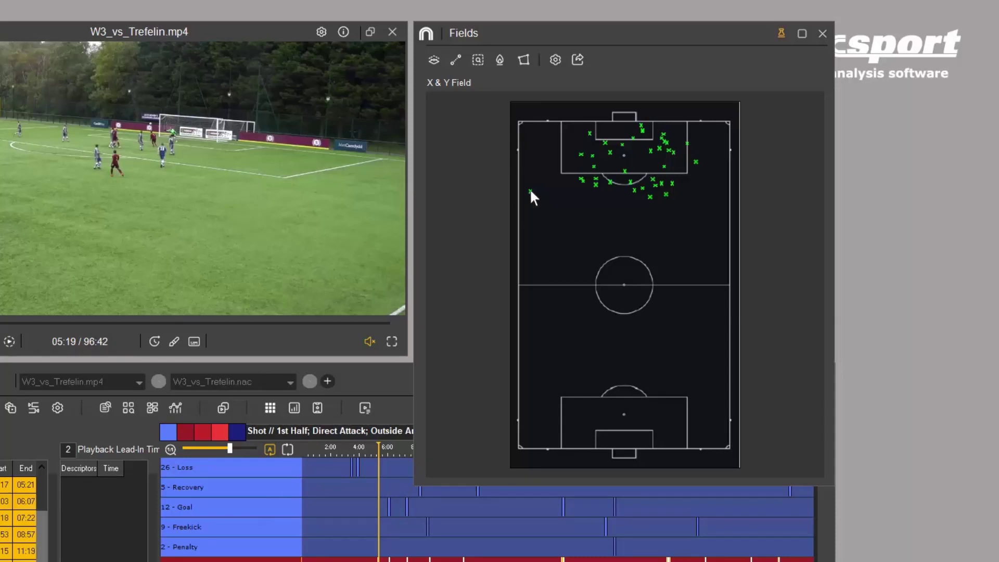
key("ctrl")
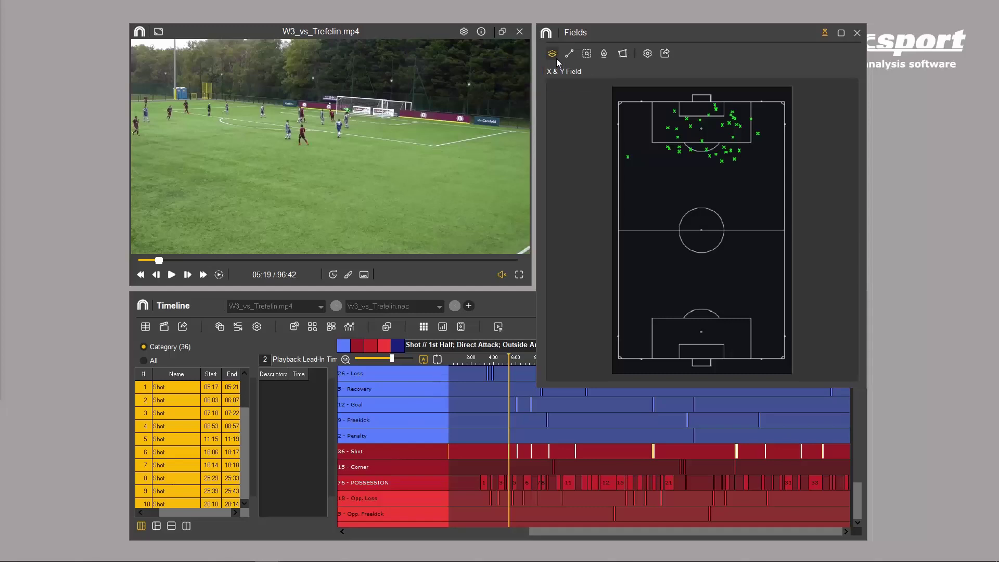
- Show and hide the zone counts and shot-linking arrows, then select the area search tool
left_click(555, 56)
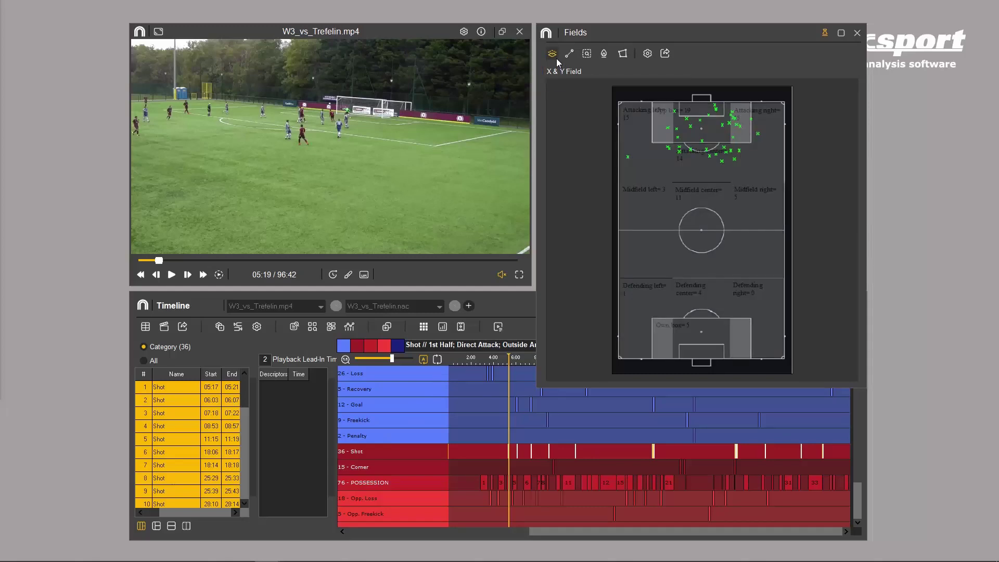
left_click(569, 54)
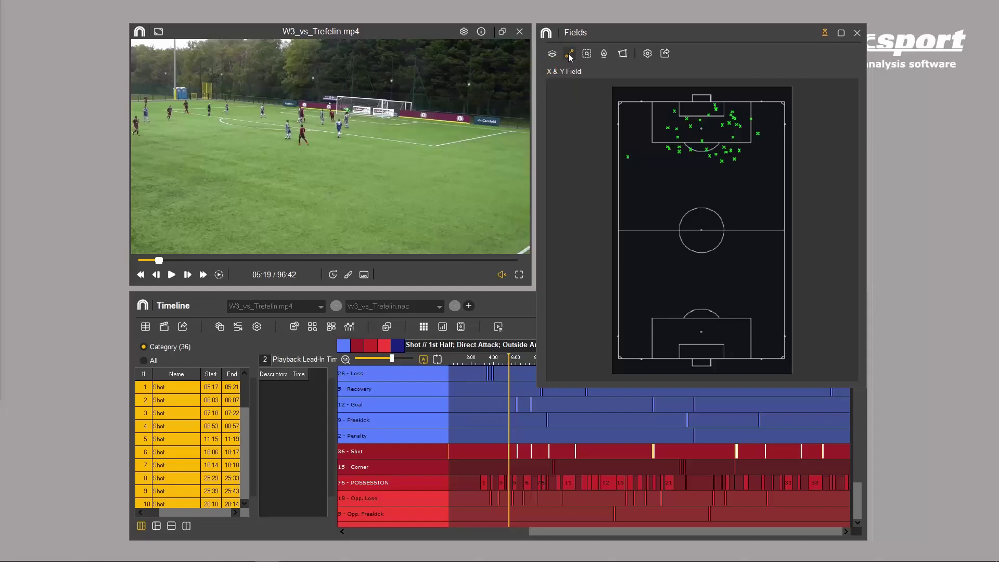
left_click(570, 55)
left_click(569, 55)
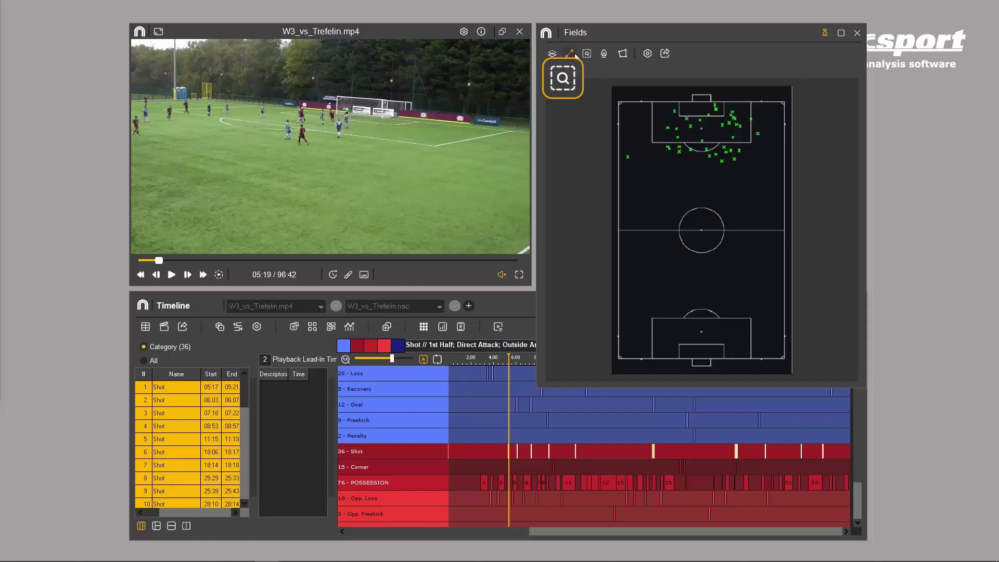
left_click(587, 54)
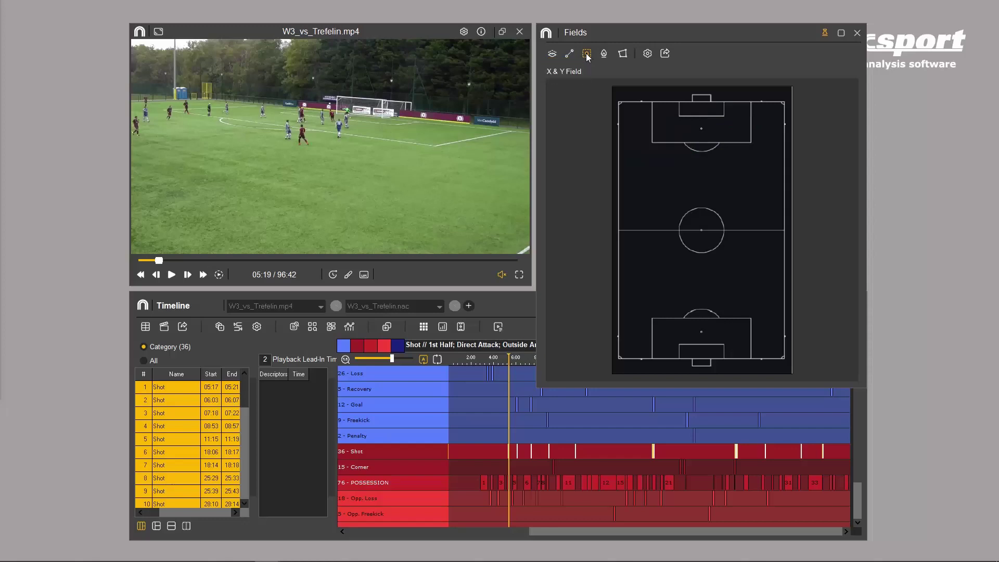
- Search the top penalty box area, listing Shot, Goal and Freekick registers from 05:17
left_click(587, 55)
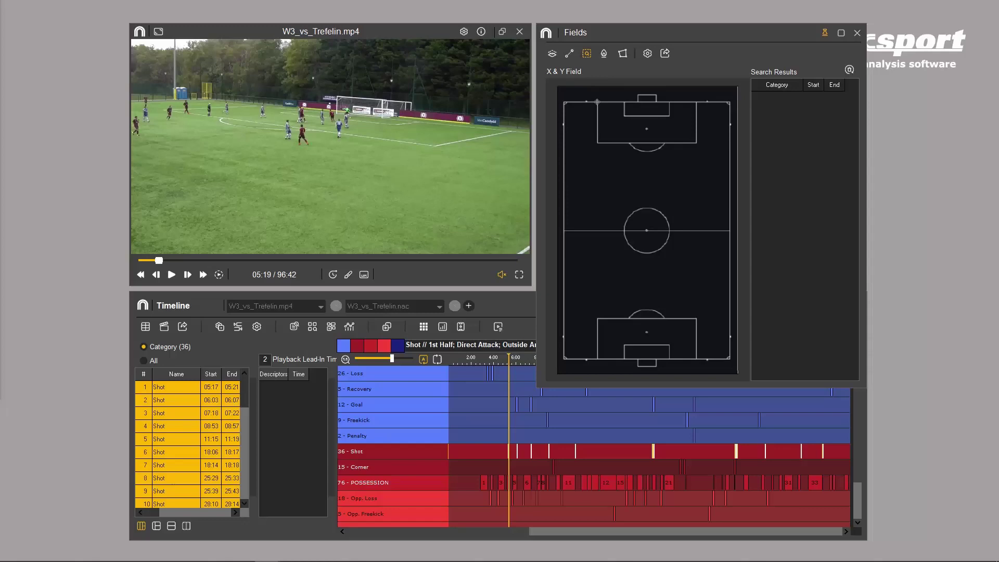
left_click_drag(597, 103, 697, 142)
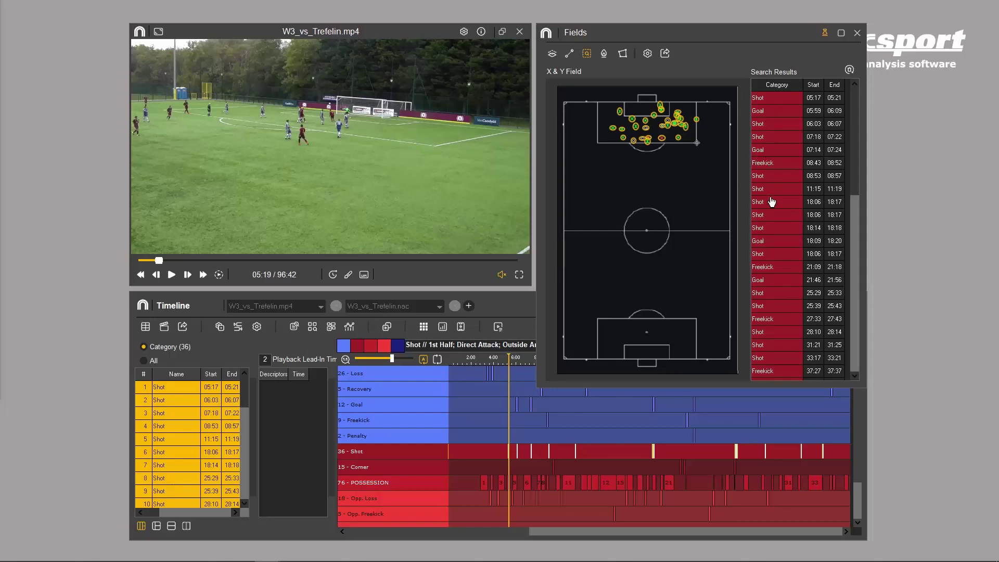
- Create a heat map of the search results and outline its 19% surface area
left_click(604, 58)
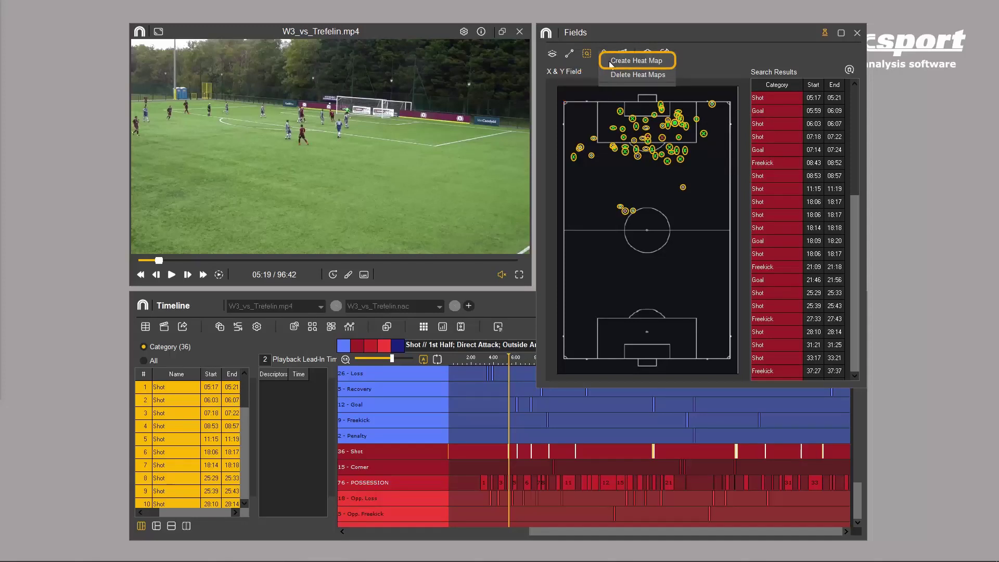
left_click(614, 61)
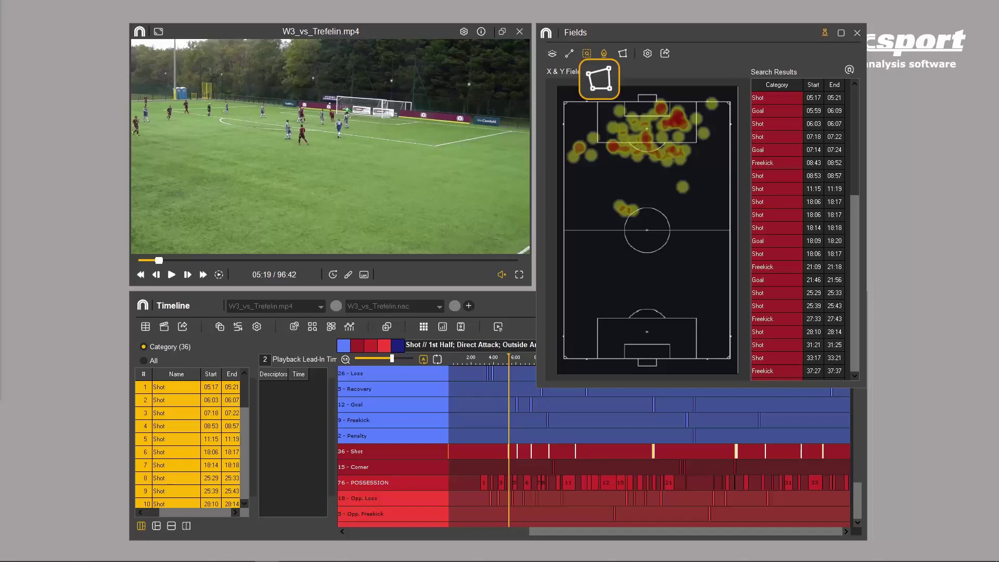
left_click(624, 54)
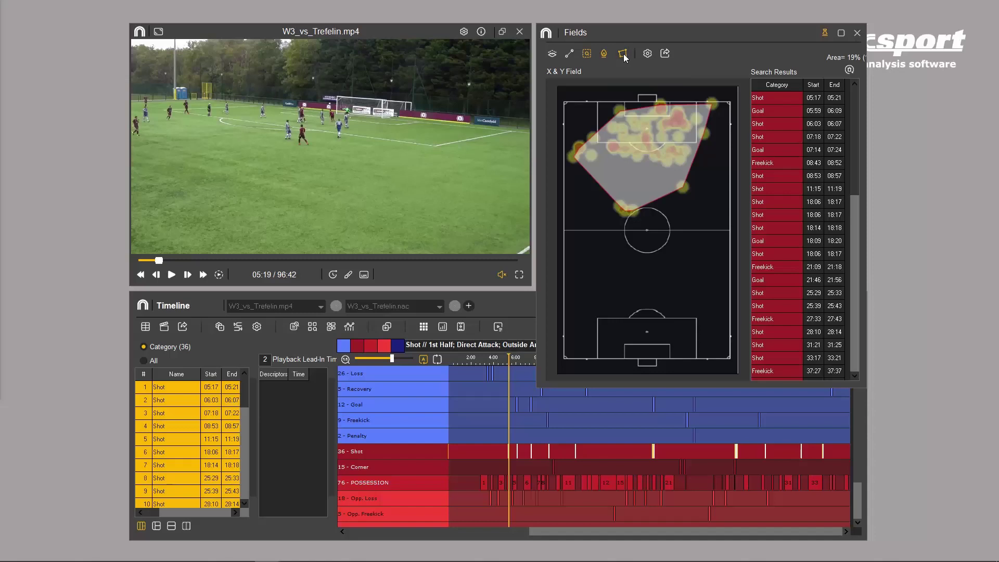
- Hide the surface outline and export the heat map as an image into the presentation
left_click(624, 54)
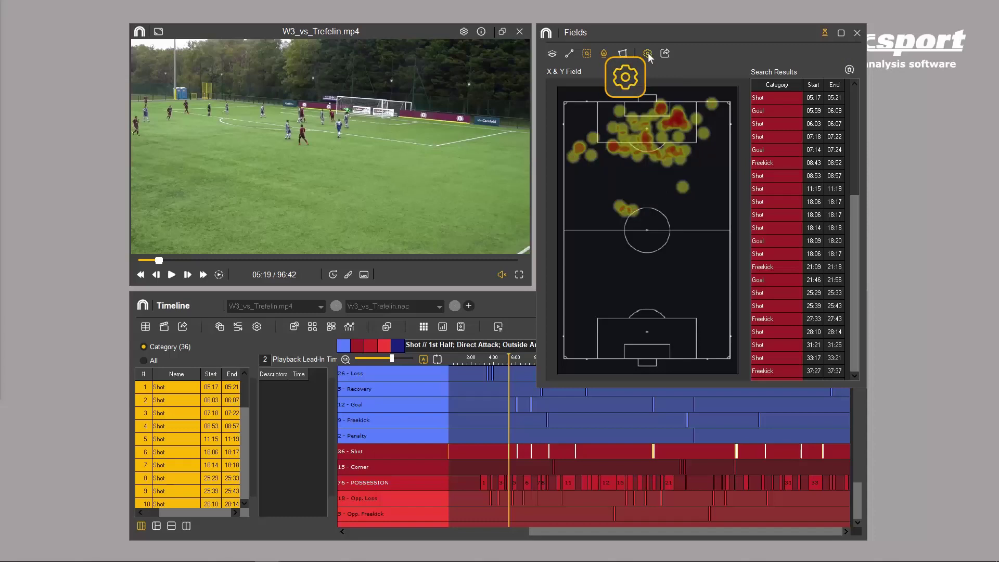
left_click(648, 53)
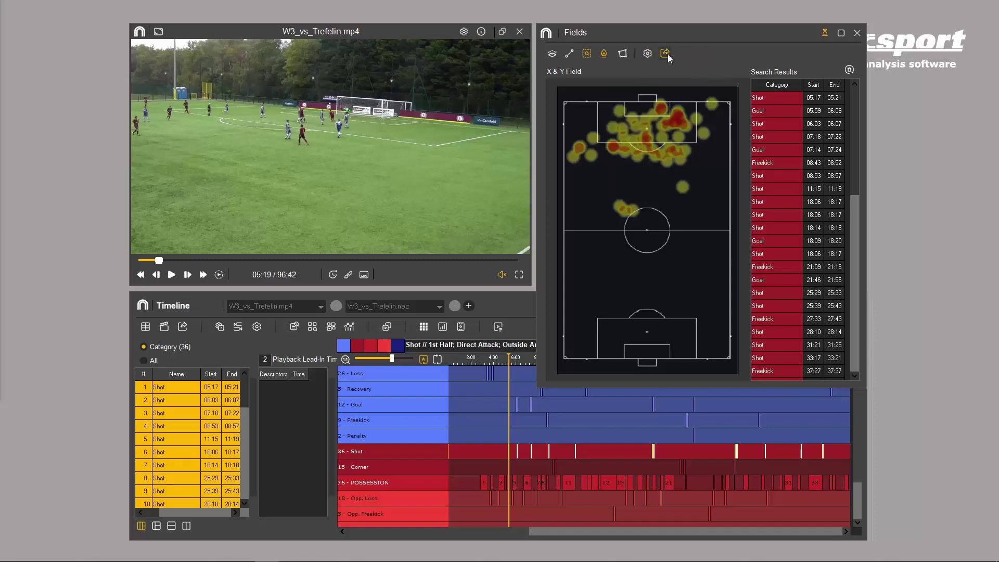
left_click(666, 53)
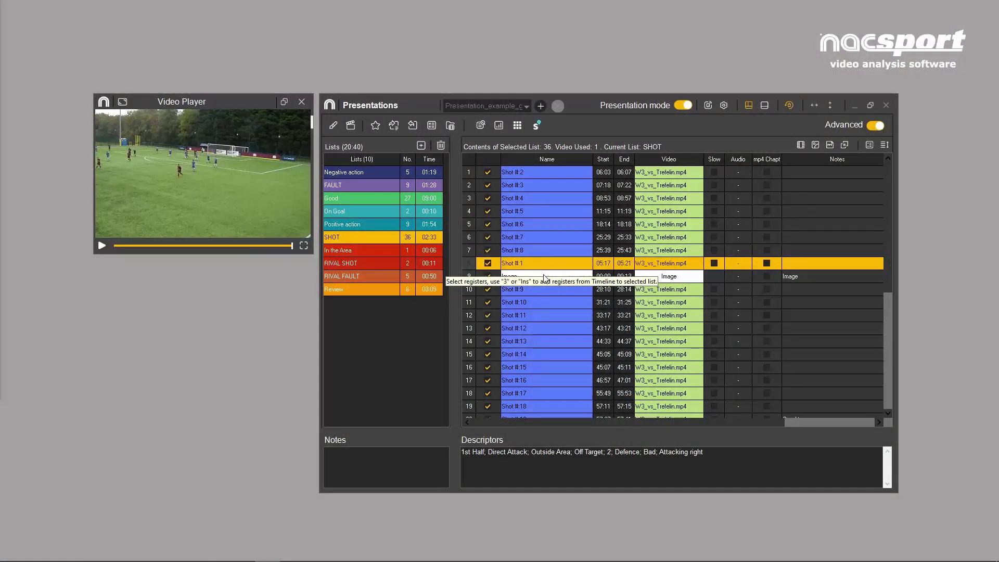
- Preview the heat map Image item in the presentation, then return to the Timeline
left_click(547, 274)
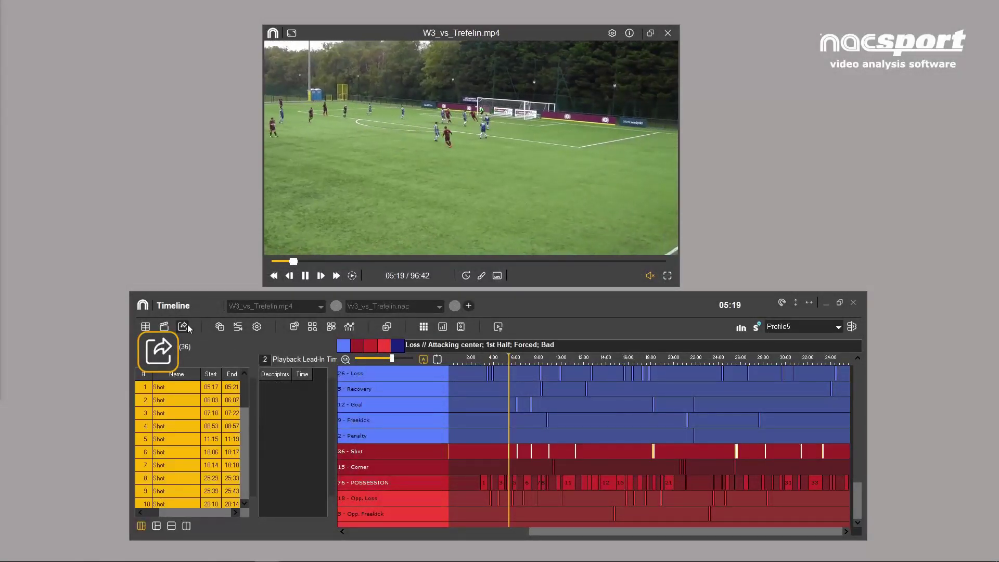
- Export the timeline to Excel XLS format 1 with X and Y coordinates as W3_vs_Trefelin.xlsx
left_click(188, 327)
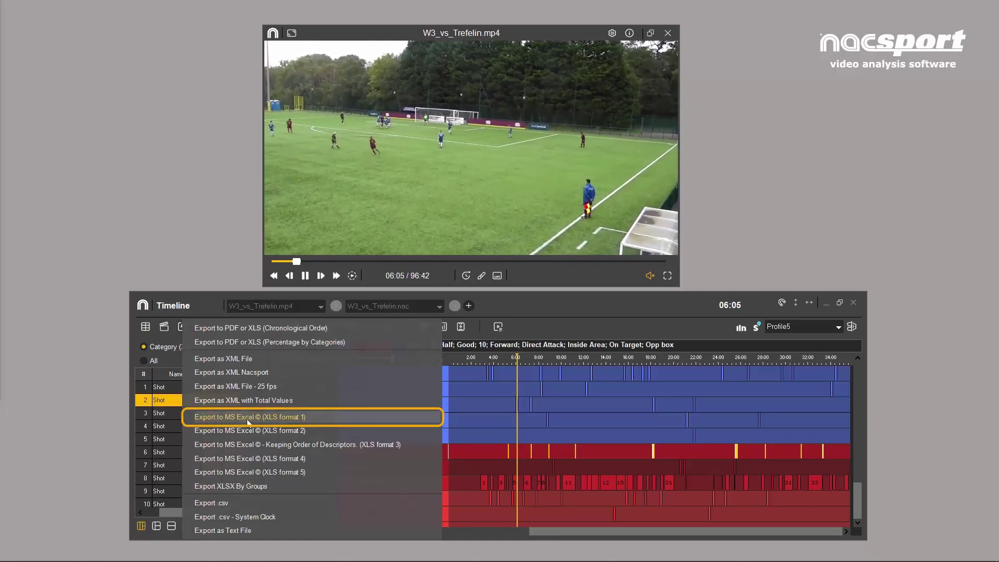
left_click(247, 420)
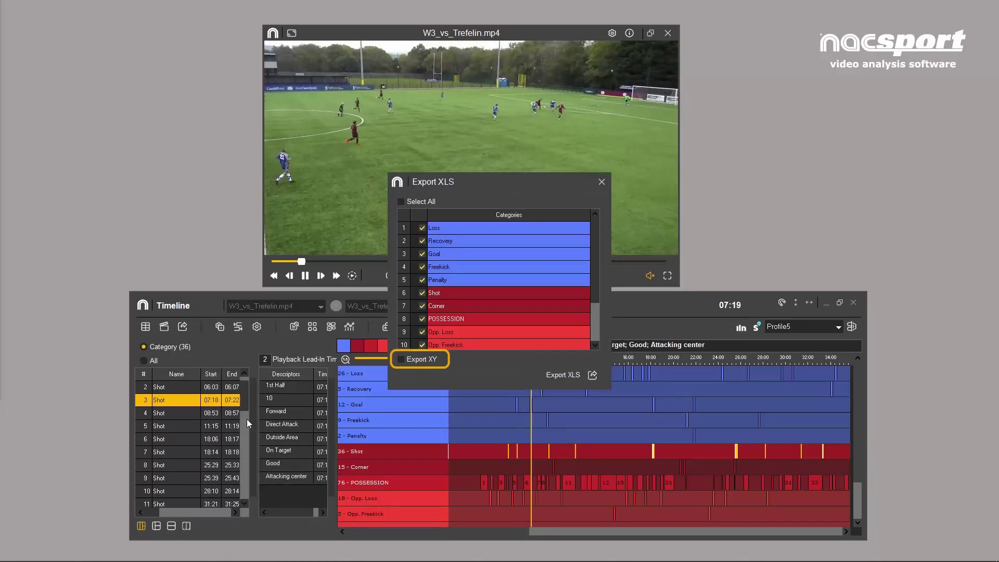
left_click(404, 364)
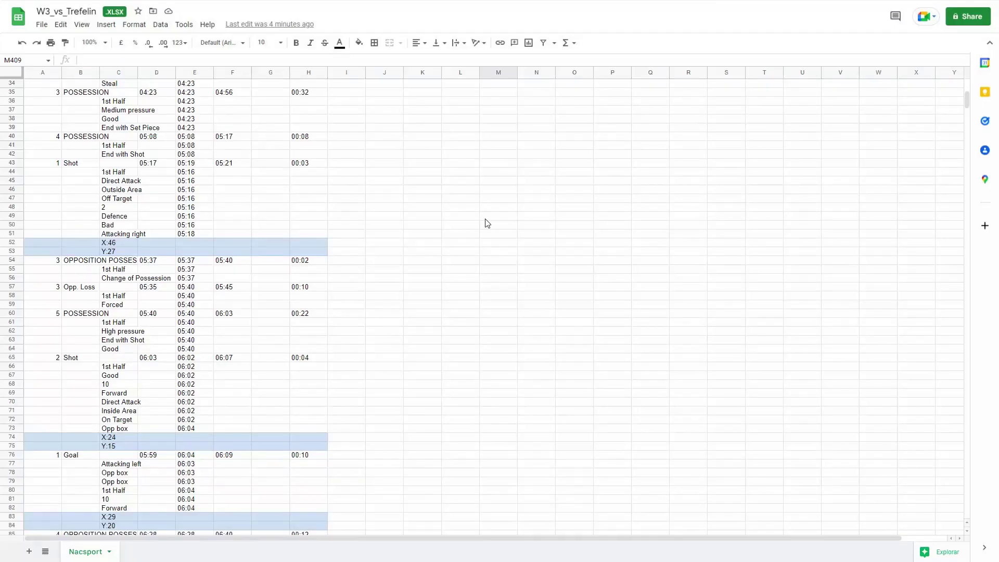
scroll(487, 223, "down", 10)
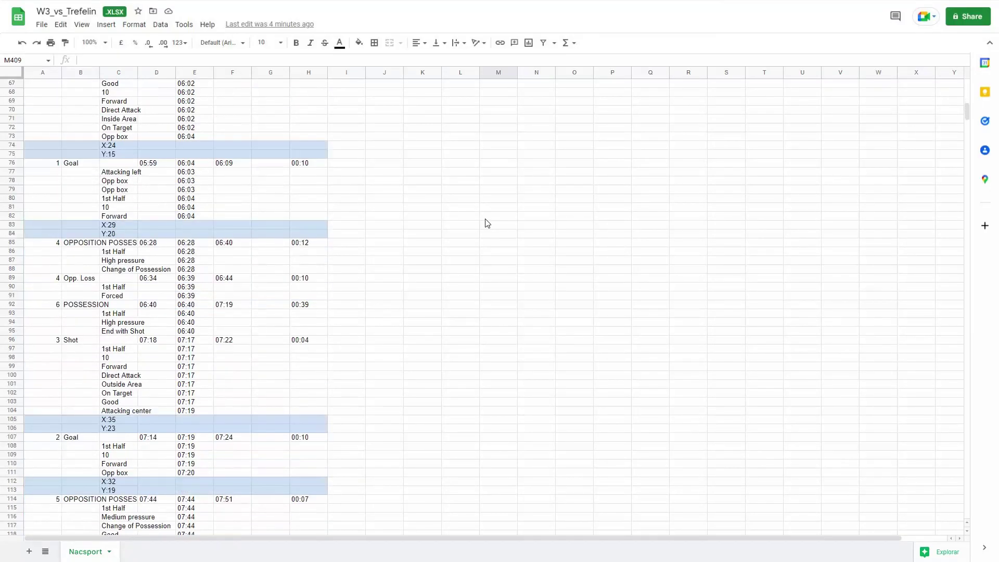
scroll(487, 223, "down", 3)
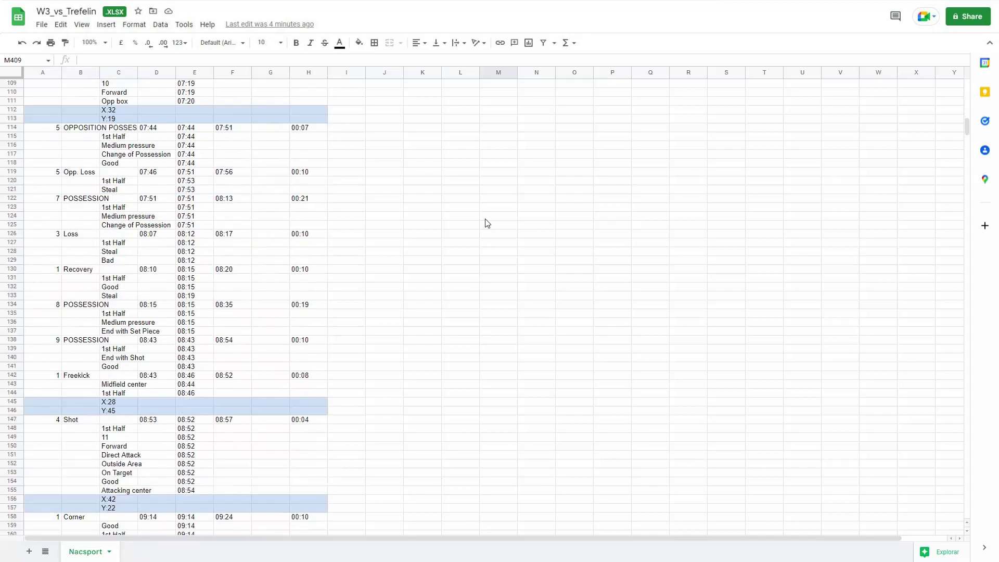
scroll(487, 223, "down", 3)
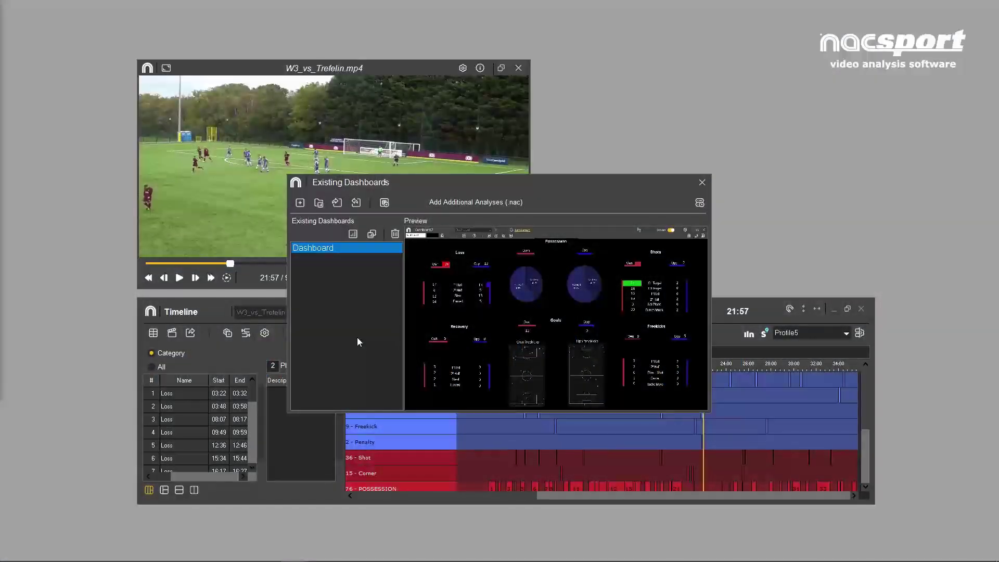
- Open the saved Dashboard from the Existing Dashboards list
double_click(352, 251)
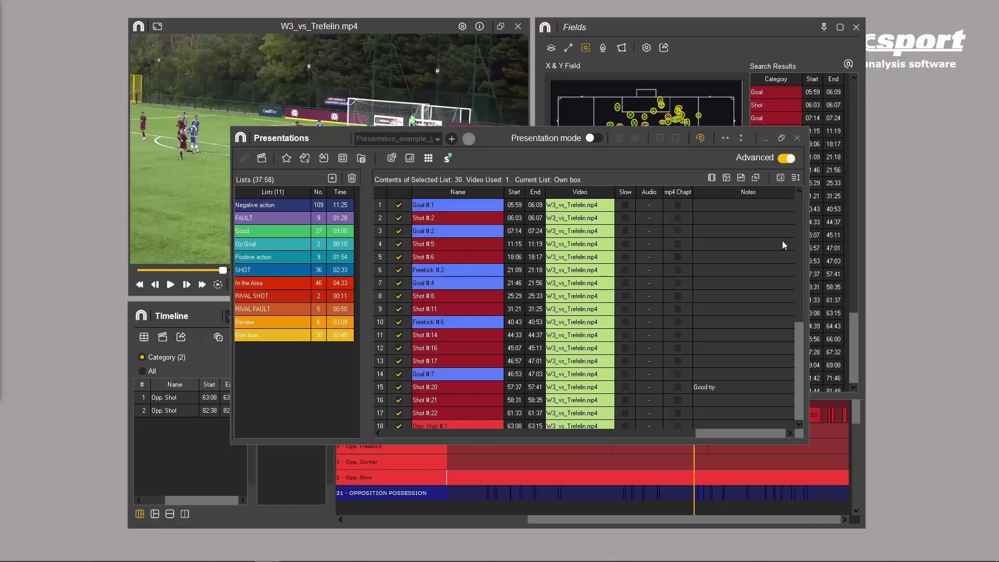
- Show the X & Y Field pitch and load Presentation_example_graph.pre, selecting its empty Own box list
left_click_drag(800, 261, 801, 360)
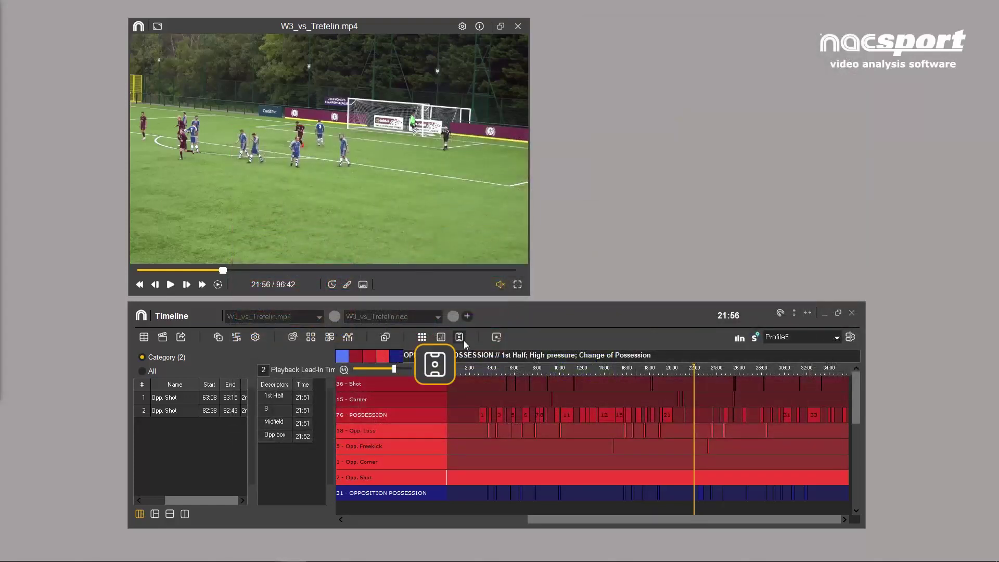
left_click(460, 338)
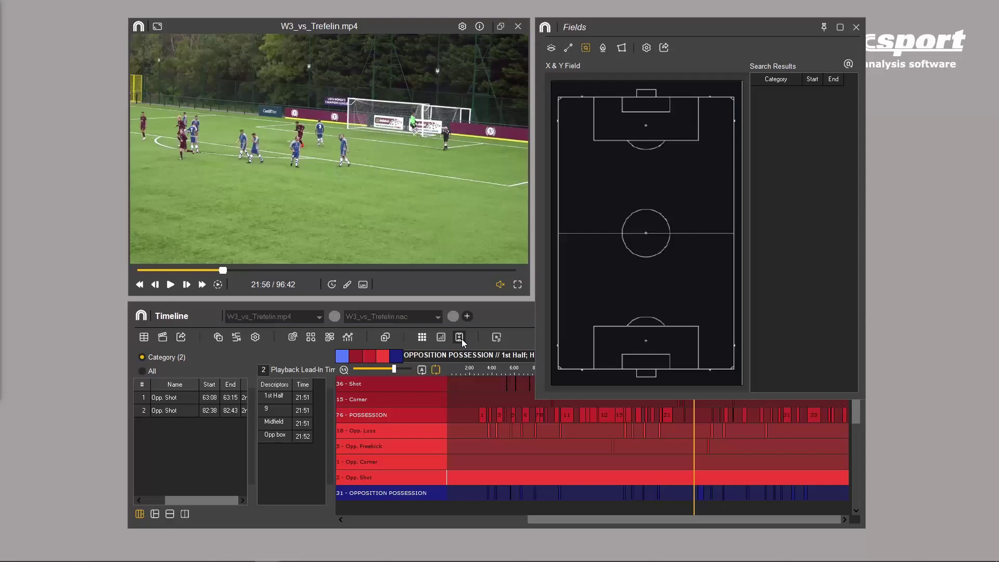
left_click(498, 339)
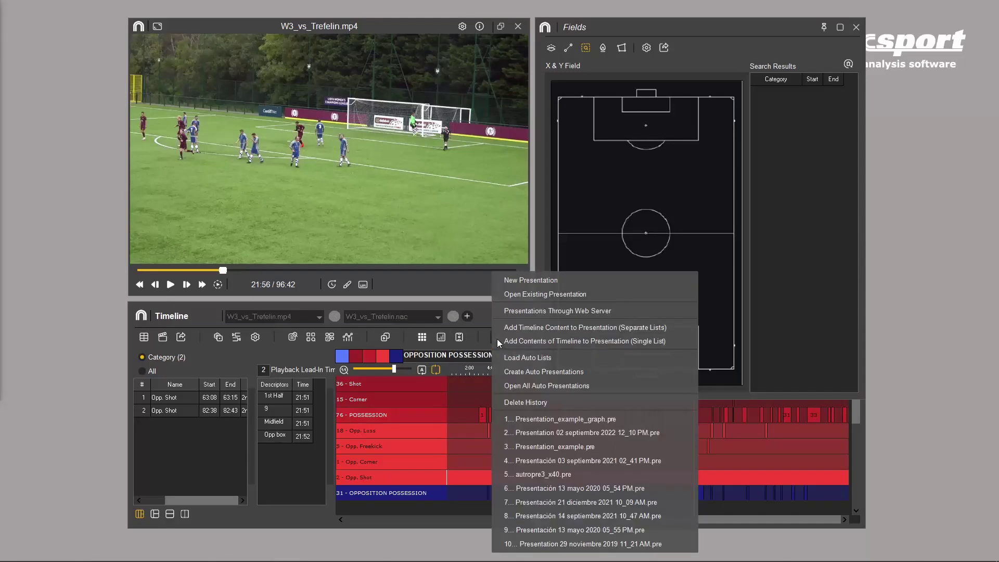
left_click(526, 294)
double_click(430, 207)
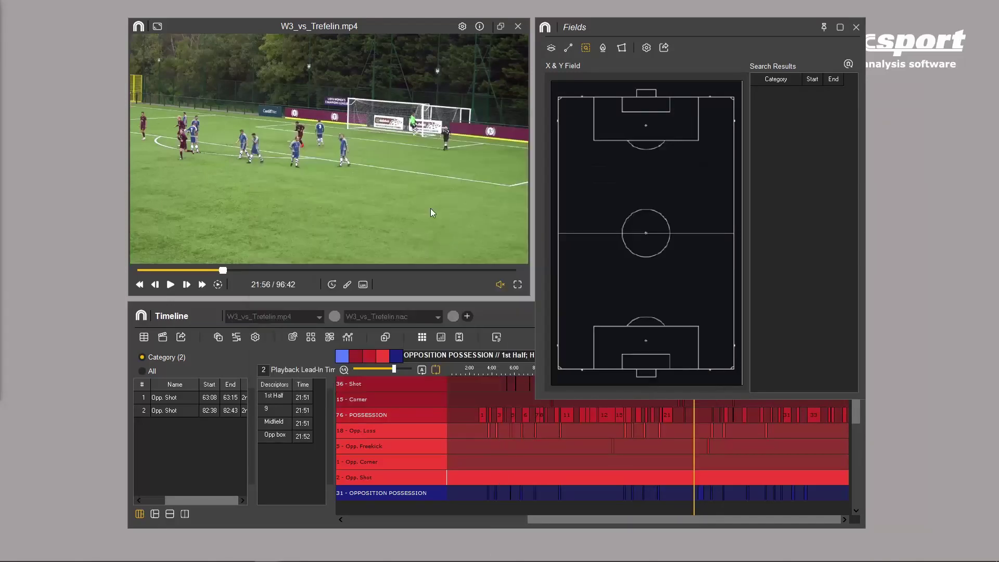
left_click(322, 335)
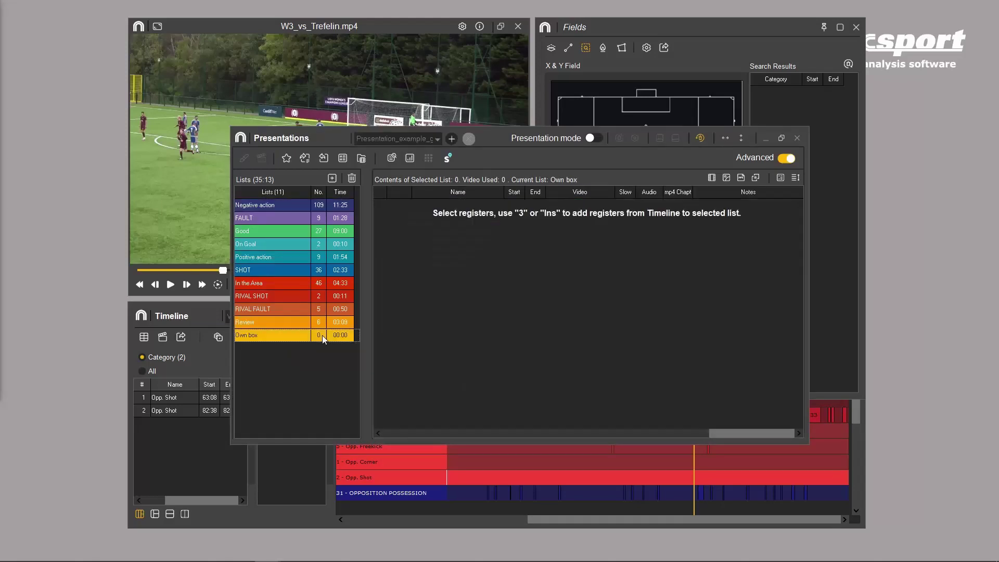
- Search the top penalty area on the pitch and add the 30 Goal, Shot and Freekick events to Own box
left_click(781, 123)
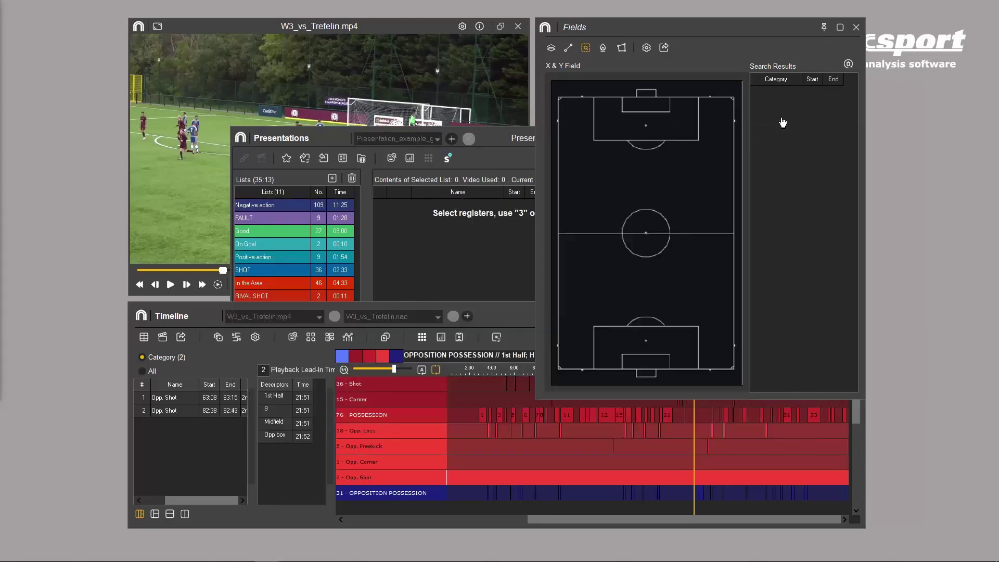
left_click_drag(593, 97, 699, 140)
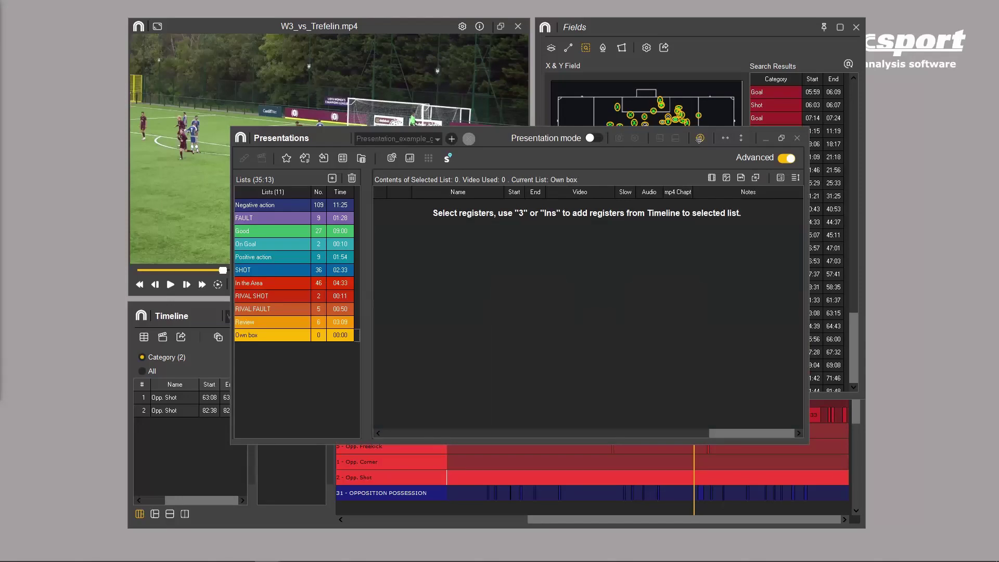
key("3")
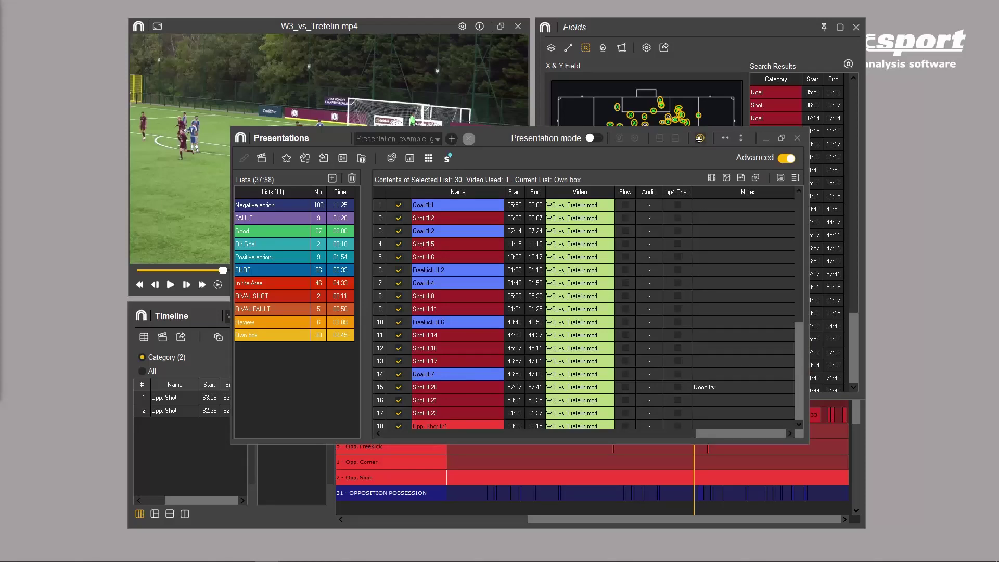
mouse_move(799, 263)
left_mouse_down()
mouse_move(800, 360)
mouse_move(815, 255)
left_mouse_up()
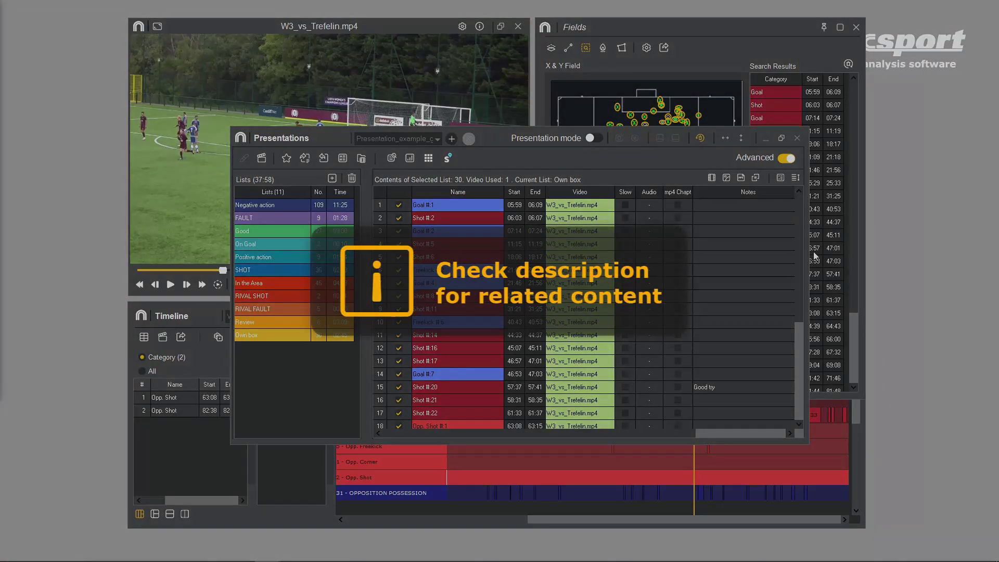